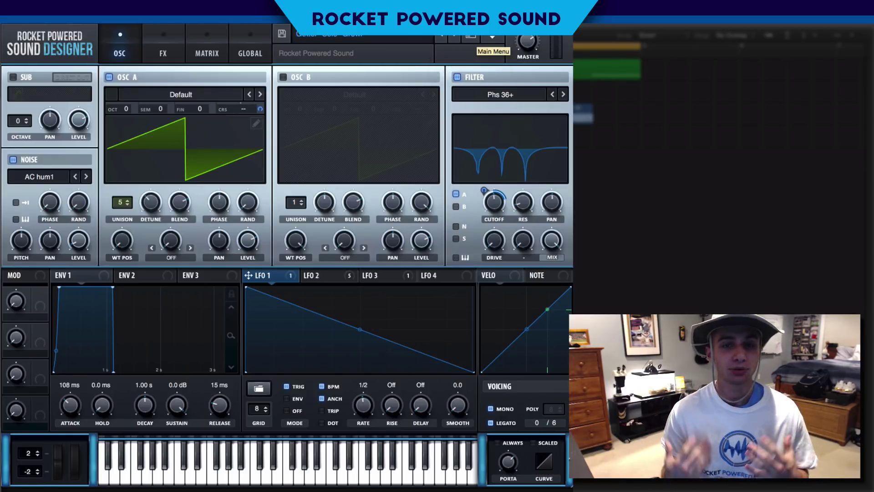
- Reset Serum to a default patch with Init Patch from the main menu
{"action": "left_click", "coordinate": [493, 39]}
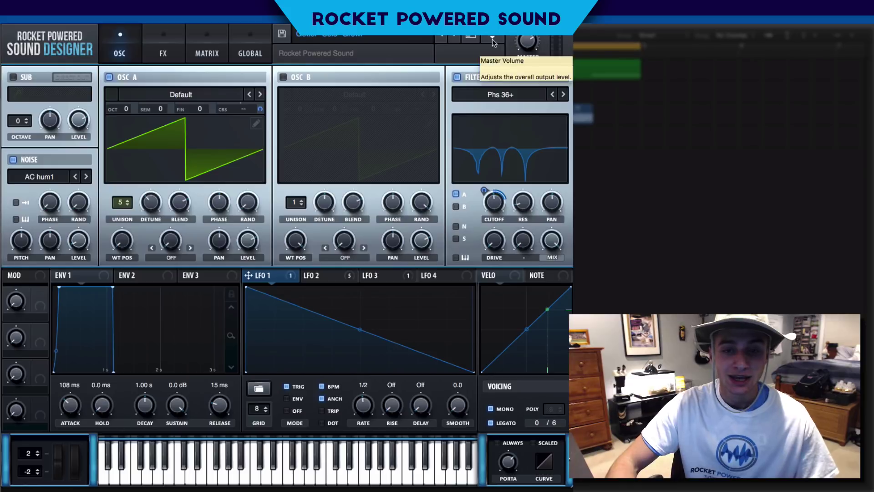
{"action": "left_click", "coordinate": [521, 75]}
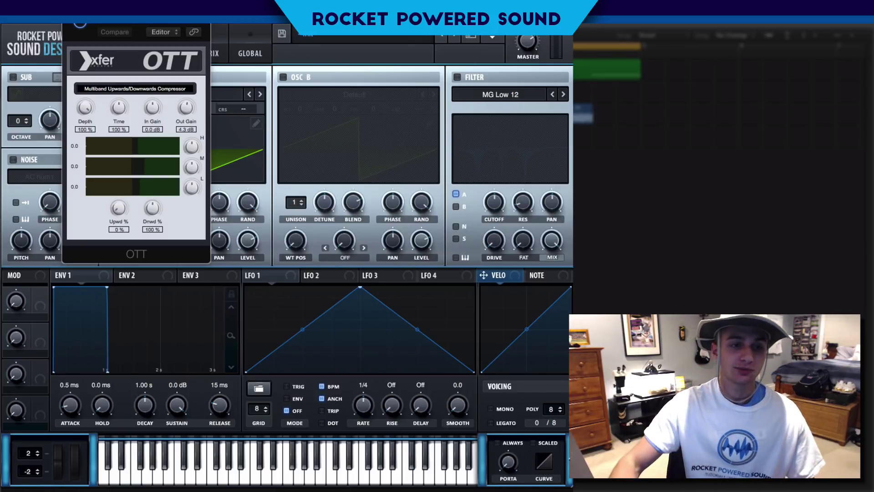
- Bypass the OTT compressor with its power button and close the OTT window
{"action": "left_click_drag", "start_coordinate": [171, 8], "coordinate": [260, 35]}
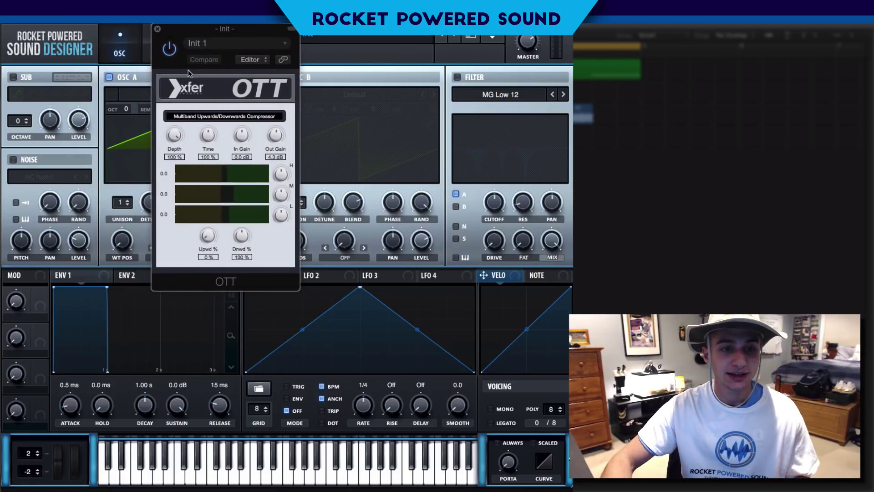
{"action": "left_click", "coordinate": [171, 53]}
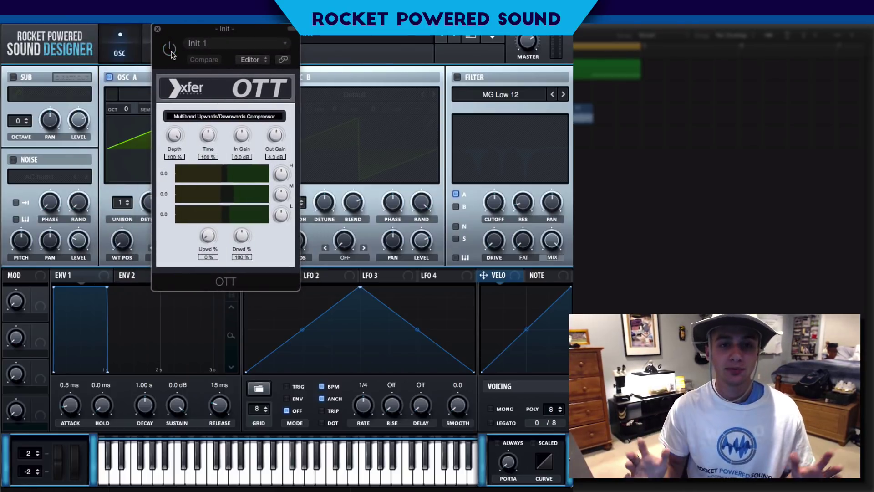
{"action": "left_click", "coordinate": [157, 29]}
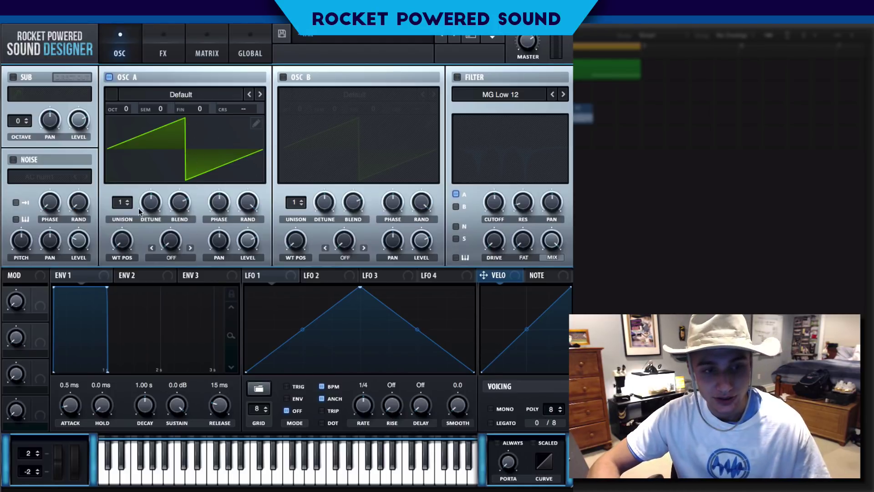
- Give Osc A 5 unison voices with about 0.16 detune and 0% random phase
{"action": "left_click_drag", "start_coordinate": [121, 206], "coordinate": [130, 176]}
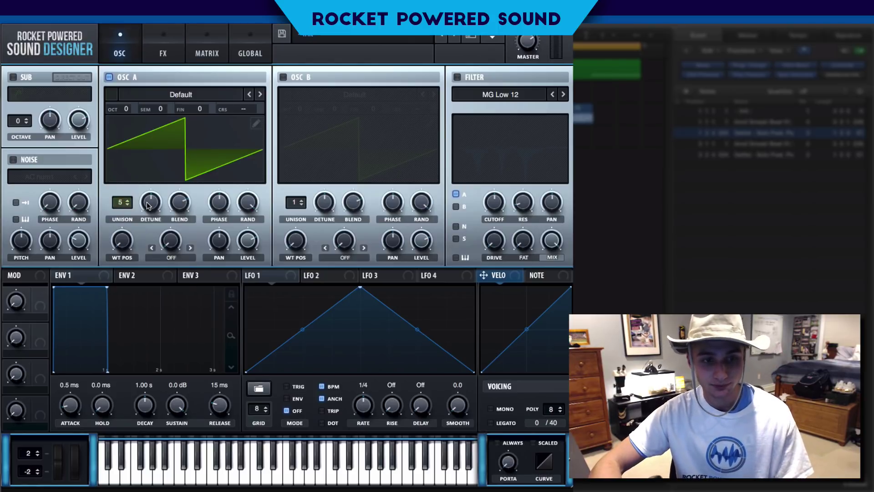
{"action": "key", "text": "super+k"}
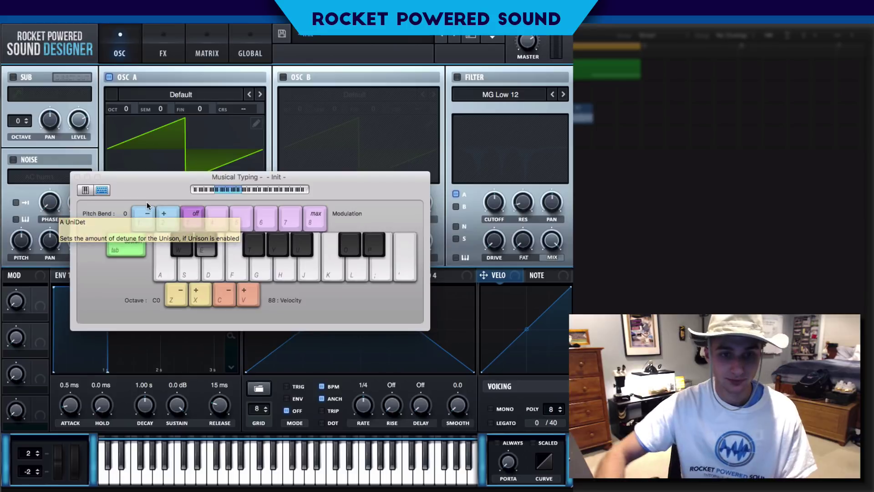
{"action": "key", "text": "super+k"}
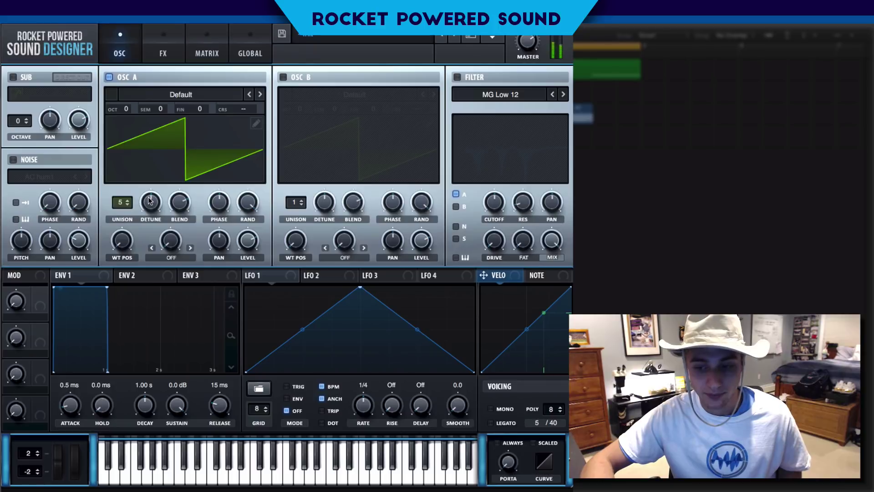
{"action": "scroll", "coordinate": [143, 206], "scroll_direction": "down", "scroll_amount": 5}
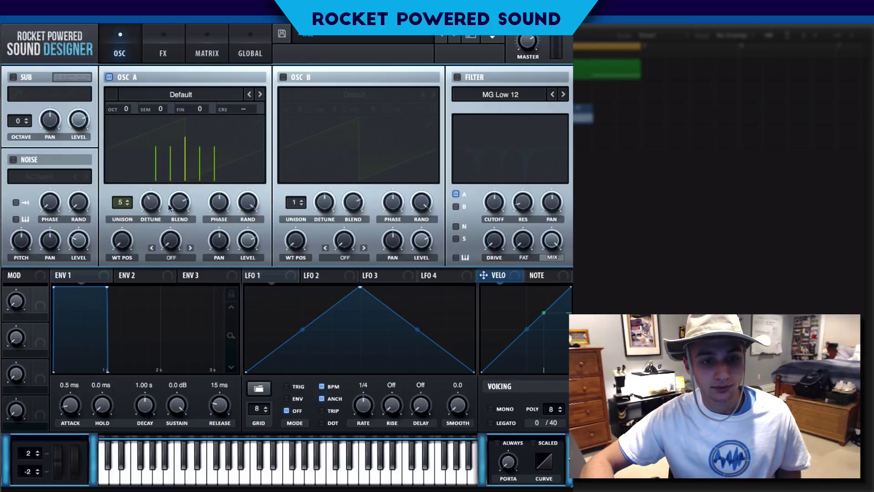
{"action": "left_click", "coordinate": [246, 203]}
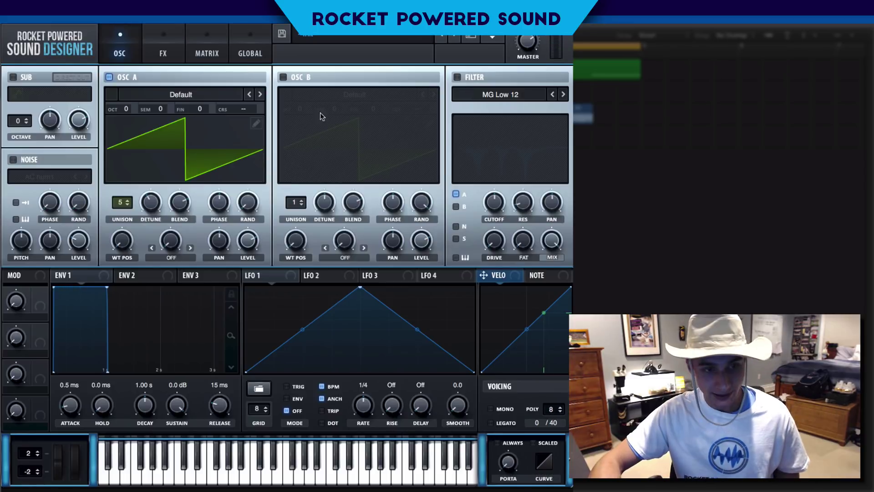
- Lower Osc A detune to 0.13 and enable the filter with the Flanges > Phs 36+ type
{"action": "mouse_move", "coordinate": [155, 196]}
{"action": "left_click_drag", "start_coordinate": [155, 195], "coordinate": [152, 203]}
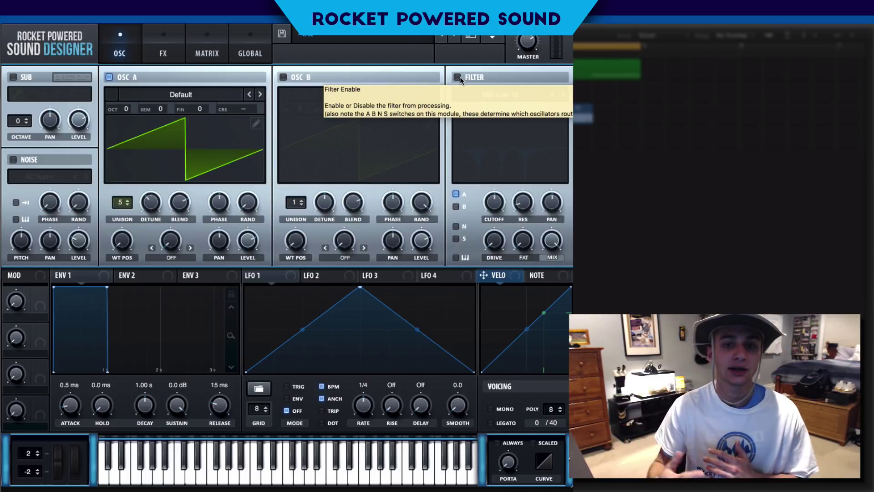
{"action": "left_click", "coordinate": [459, 77]}
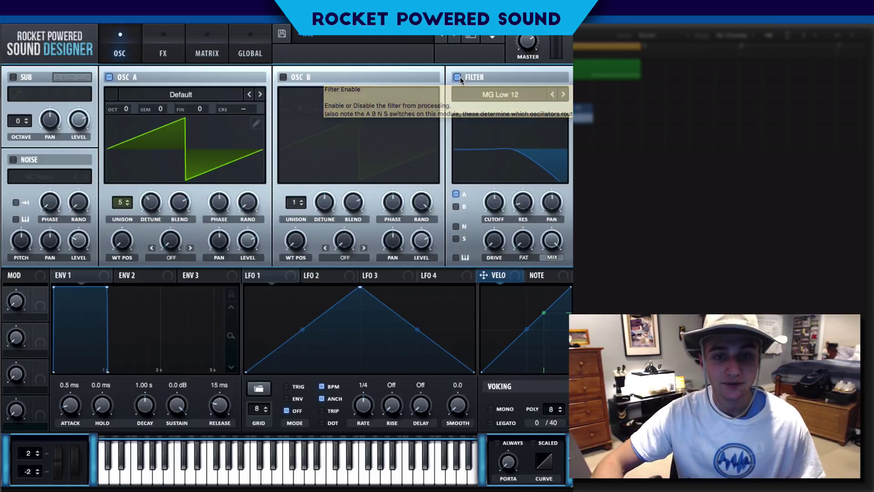
{"action": "left_click", "coordinate": [518, 95]}
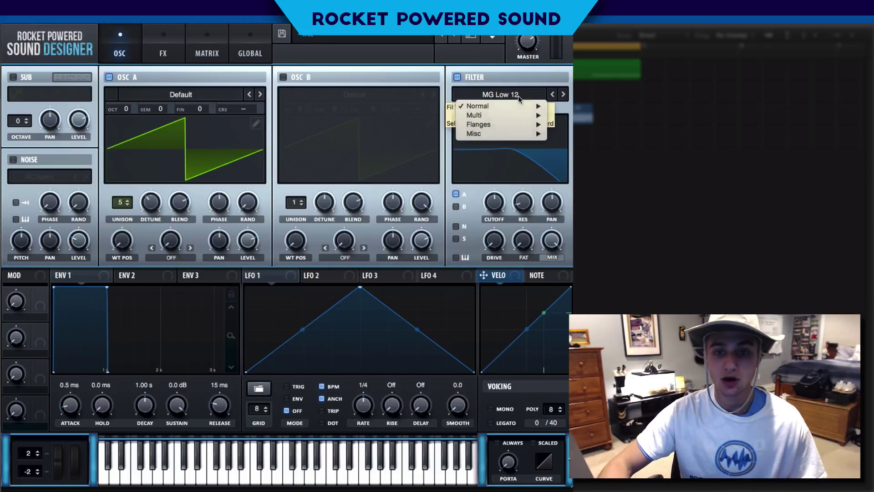
{"action": "mouse_move", "coordinate": [518, 127]}
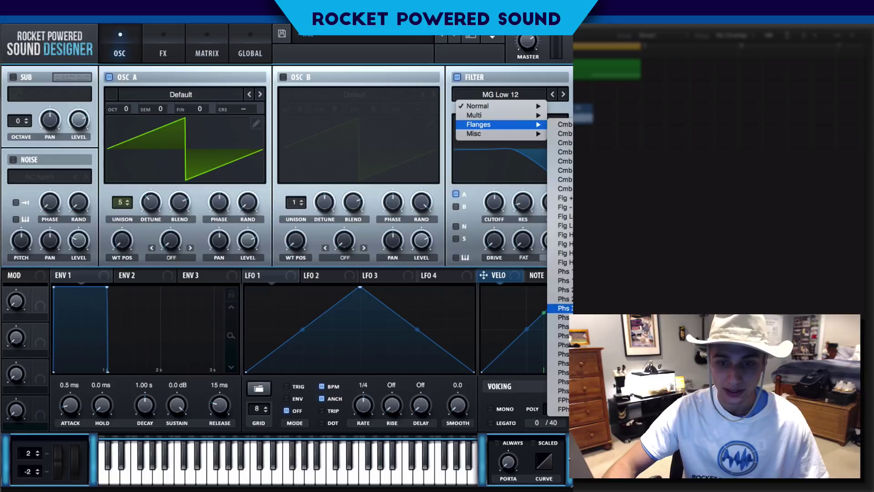
{"action": "left_click", "coordinate": [564, 308]}
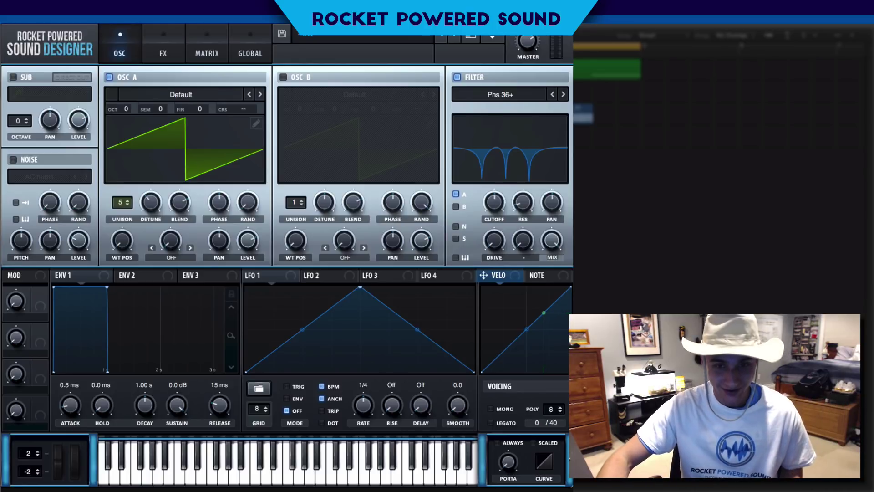
- Adjust the Phs 36+ filter cutoff and set resonance to 10%
{"action": "left_click_drag", "start_coordinate": [491, 212], "coordinate": [510, 167]}
{"action": "left_click_drag", "start_coordinate": [518, 208], "coordinate": [534, 167]}
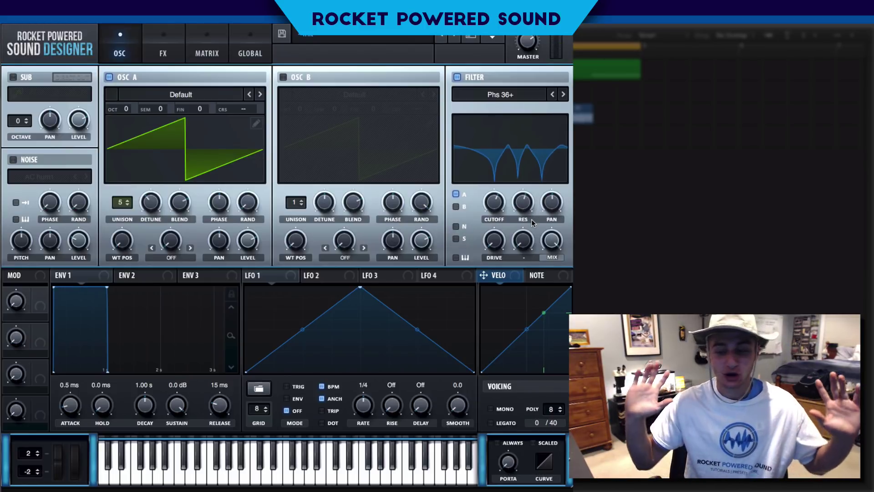
{"action": "mouse_move", "coordinate": [497, 209]}
{"action": "left_click_drag", "start_coordinate": [497, 208], "coordinate": [492, 207]}
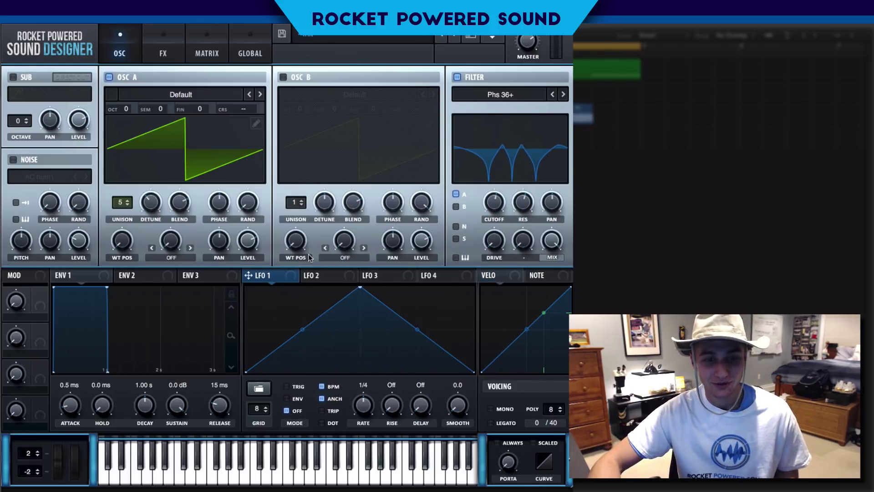
- Route LFO 1 to the cutoff as a falling ramp with TRIG on at 1/2 rate
{"action": "left_click_drag", "start_coordinate": [288, 279], "coordinate": [483, 201]}
{"action": "left_click_drag", "start_coordinate": [360, 288], "coordinate": [246, 288]}
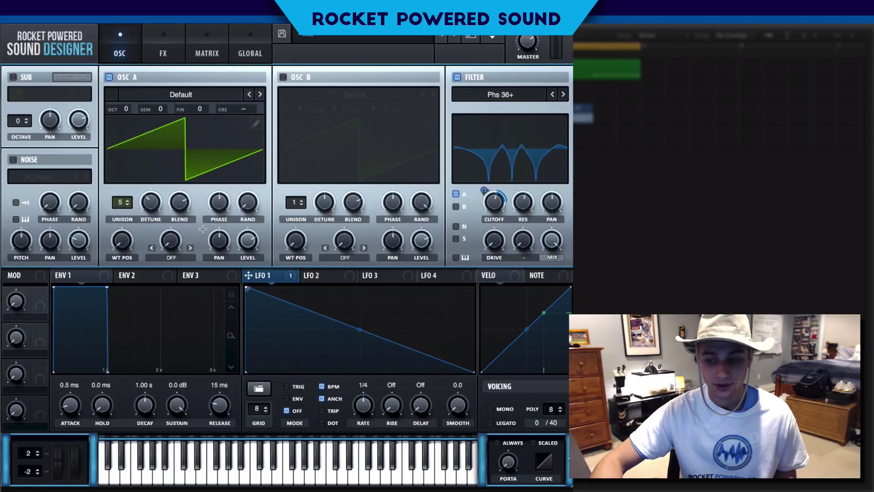
{"action": "left_click", "coordinate": [295, 388]}
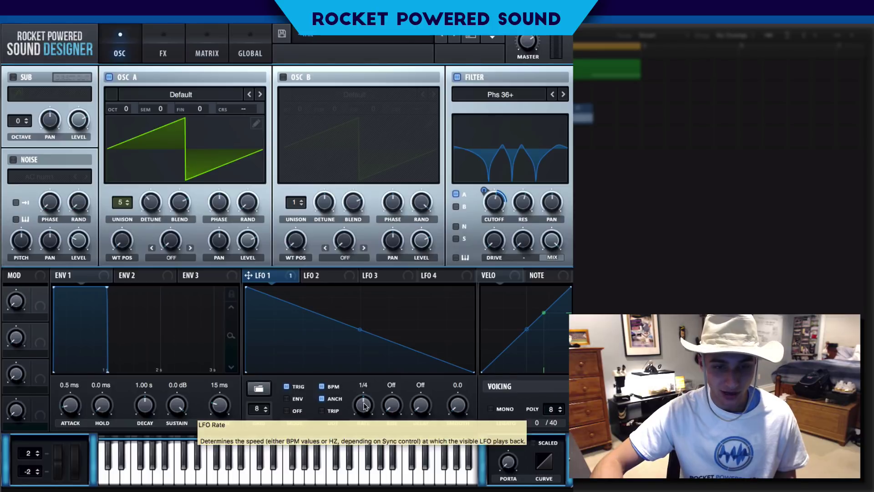
{"action": "left_click_drag", "start_coordinate": [365, 405], "coordinate": [362, 405]}
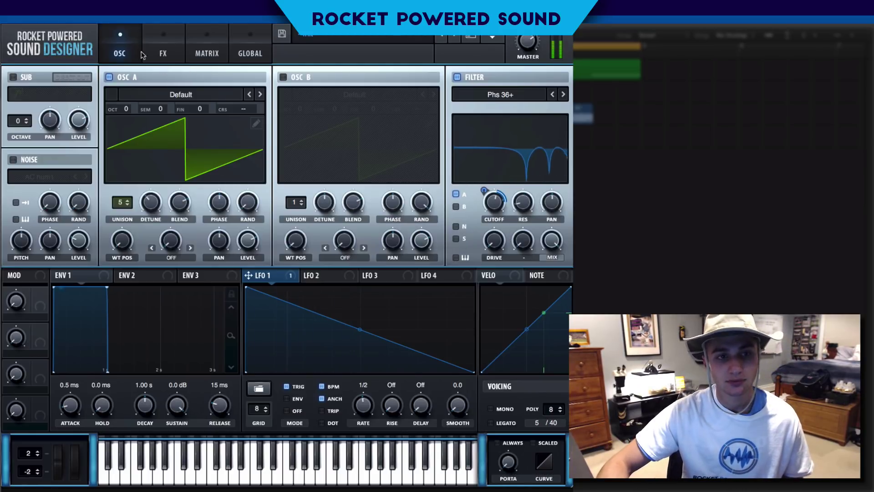
- Enable Distortion at the top of the FX chain with 68% drive and PRE filter
{"action": "left_click", "coordinate": [160, 47]}
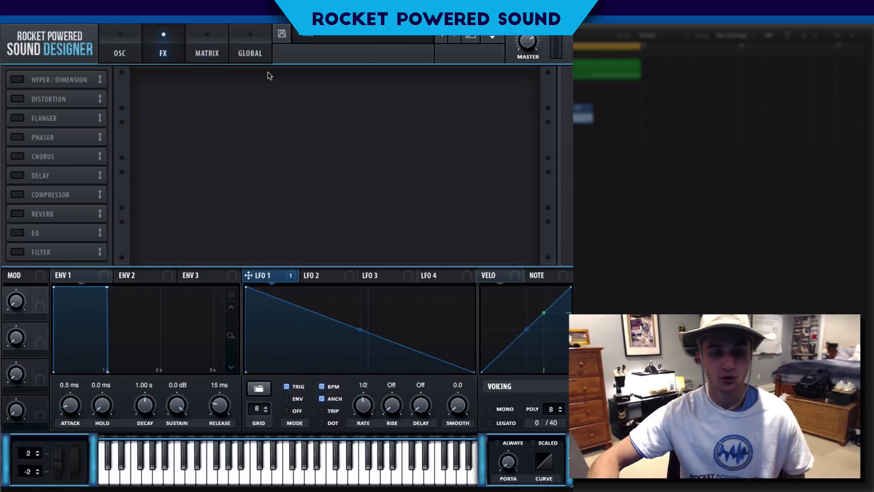
{"action": "left_click", "coordinate": [335, 280]}
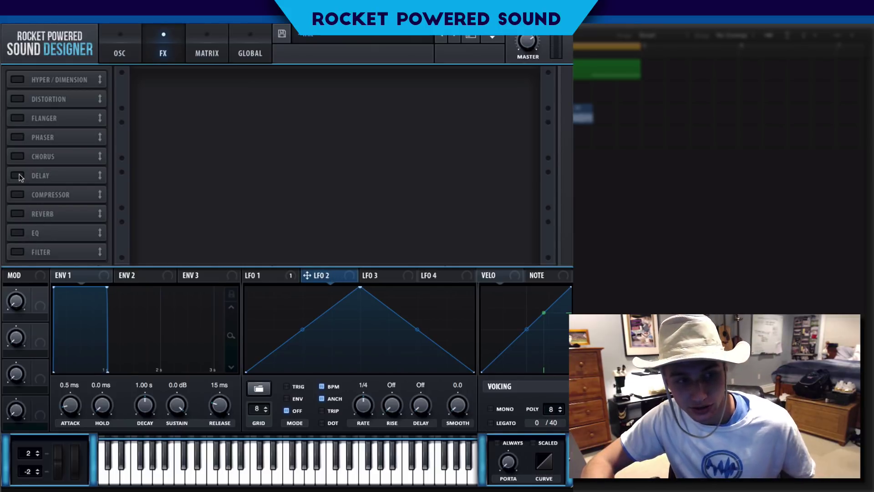
{"action": "left_click", "coordinate": [18, 99]}
{"action": "left_click_drag", "start_coordinate": [46, 99], "coordinate": [53, 70]}
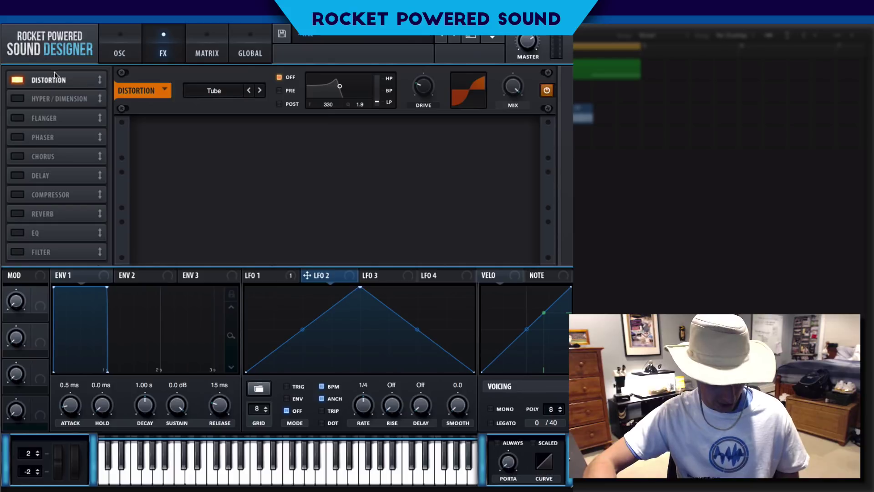
{"action": "left_click_drag", "start_coordinate": [424, 87], "coordinate": [462, 42]}
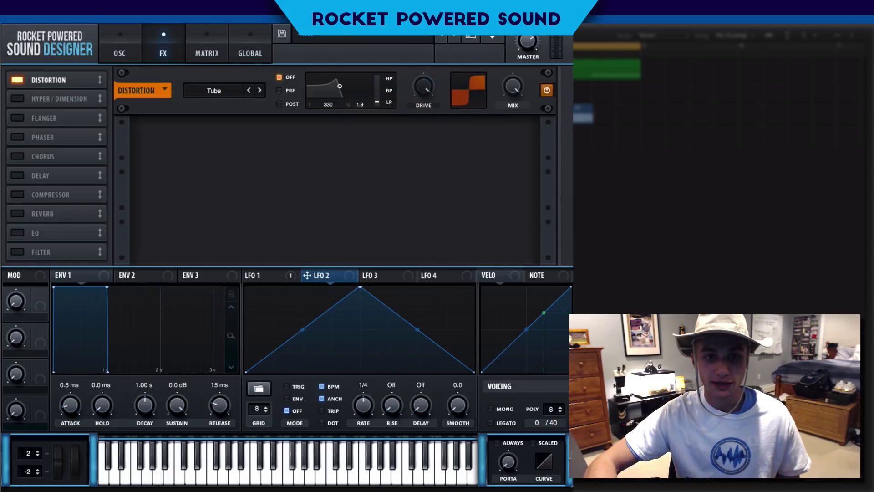
{"action": "left_click", "coordinate": [278, 91]}
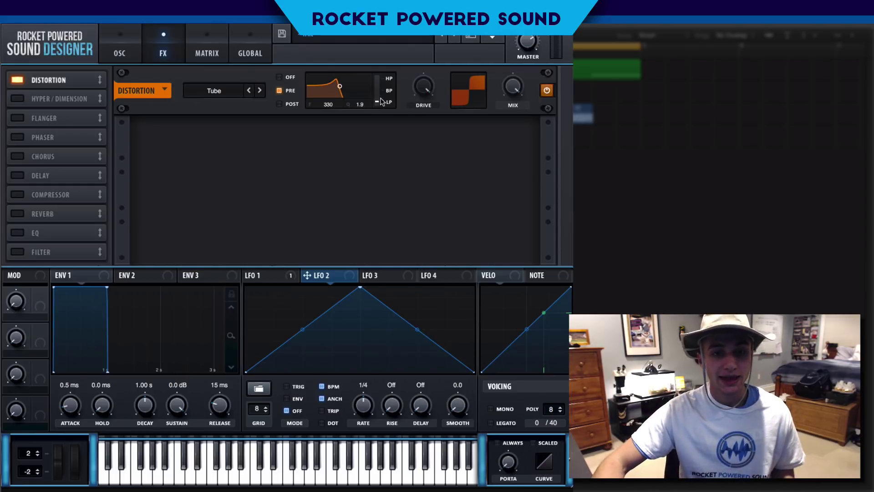
- Blend the distortion filter toward high-pass at frequency 21 and adjust its bandwidth
{"action": "mouse_move", "coordinate": [378, 98]}
{"action": "left_click_drag", "start_coordinate": [379, 97], "coordinate": [396, 36]}
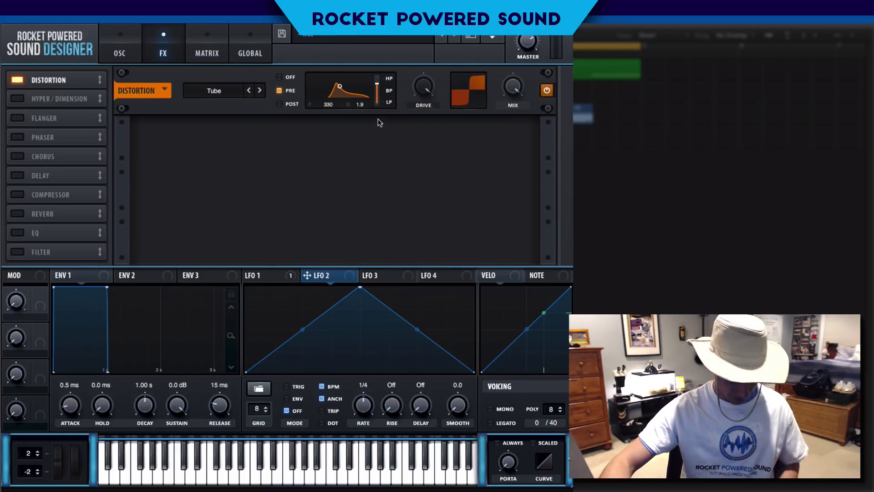
{"action": "left_click_drag", "start_coordinate": [378, 94], "coordinate": [383, 47]}
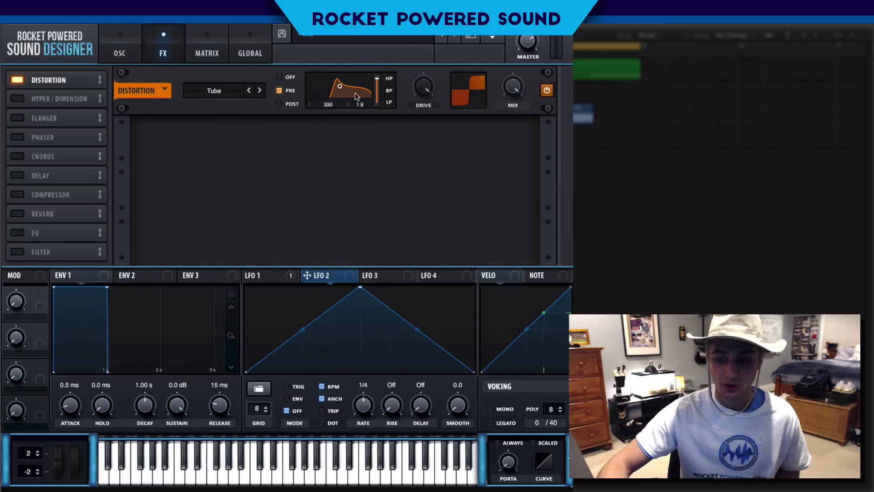
{"action": "left_click_drag", "start_coordinate": [338, 89], "coordinate": [317, 90]}
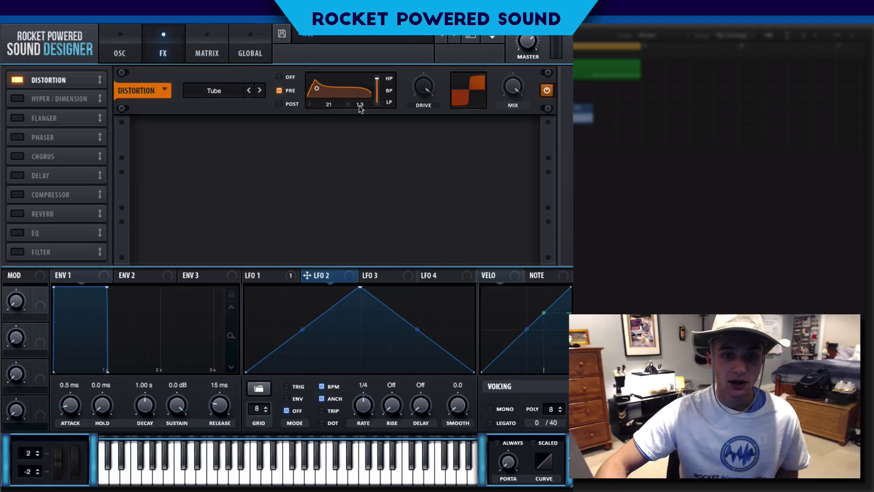
{"action": "mouse_move", "coordinate": [361, 108]}
{"action": "left_click_drag", "start_coordinate": [360, 108], "coordinate": [380, 224]}
{"action": "left_click_drag", "start_coordinate": [366, 167], "coordinate": [362, 125]}
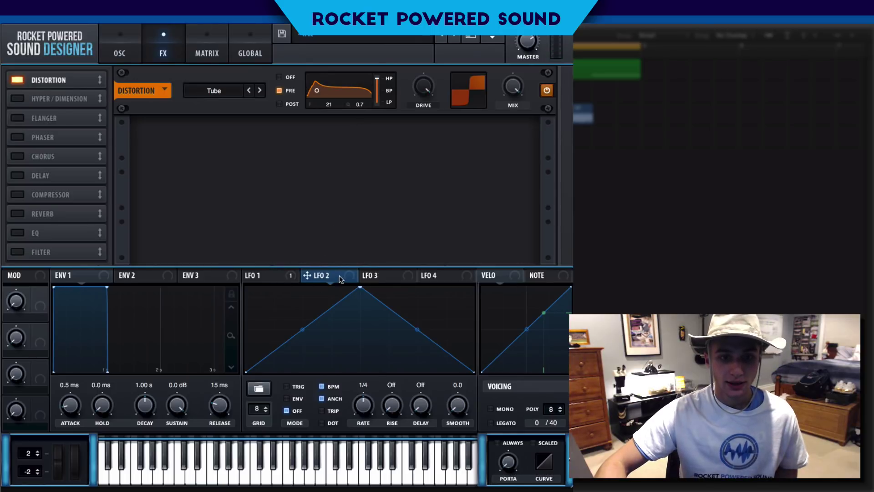
- Modulate the distortion filter frequency lightly with LFO 2 at 1/2, reshaped into a rounded arch
{"action": "left_click_drag", "start_coordinate": [338, 276], "coordinate": [332, 107]}
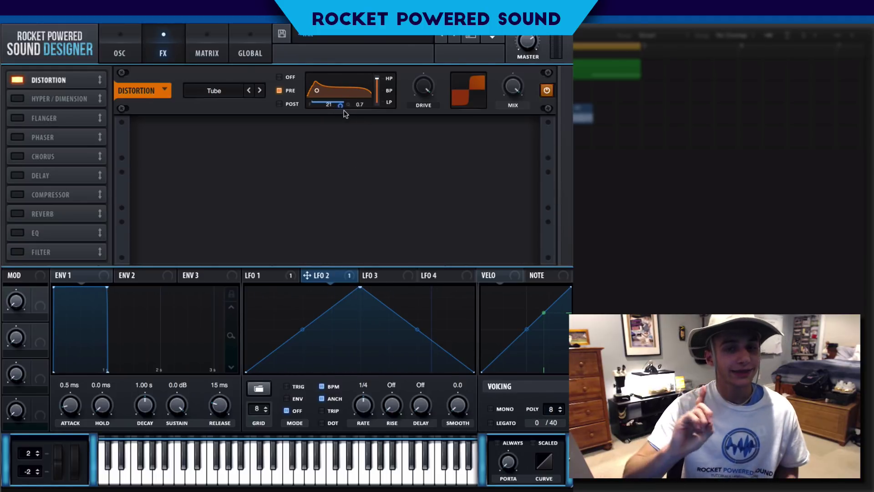
{"action": "mouse_move", "coordinate": [331, 107]}
{"action": "left_click_drag", "start_coordinate": [331, 107], "coordinate": [317, 113]}
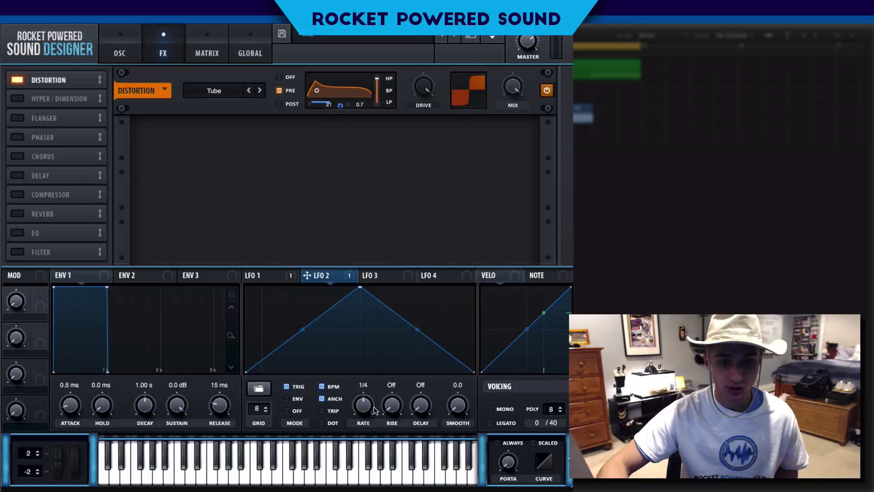
{"action": "left_click_drag", "start_coordinate": [372, 407], "coordinate": [372, 401]}
{"action": "left_click_drag", "start_coordinate": [303, 329], "coordinate": [300, 305]}
{"action": "left_click_drag", "start_coordinate": [474, 371], "coordinate": [468, 315]}
{"action": "left_click_drag", "start_coordinate": [360, 287], "coordinate": [359, 294]}
{"action": "left_click_drag", "start_coordinate": [418, 306], "coordinate": [418, 288]}
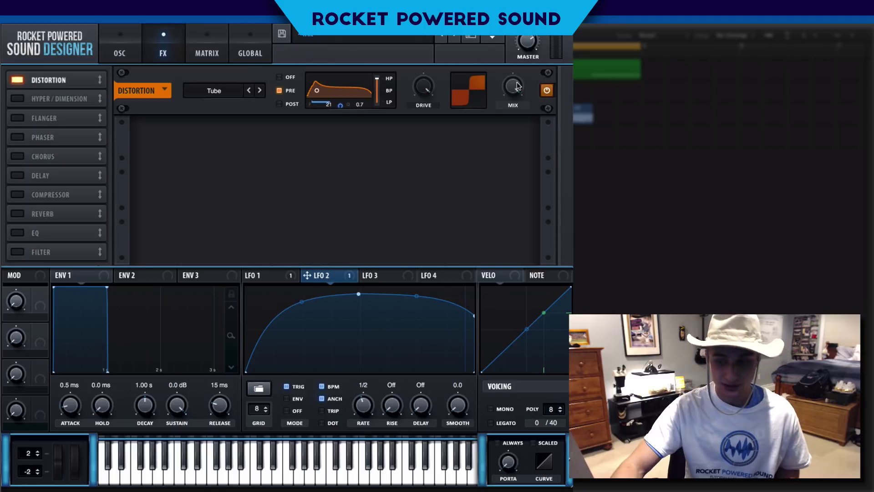
- Lower the distortion mix to about 78%, keeping the Tube type
{"action": "left_click_drag", "start_coordinate": [517, 87], "coordinate": [505, 109]}
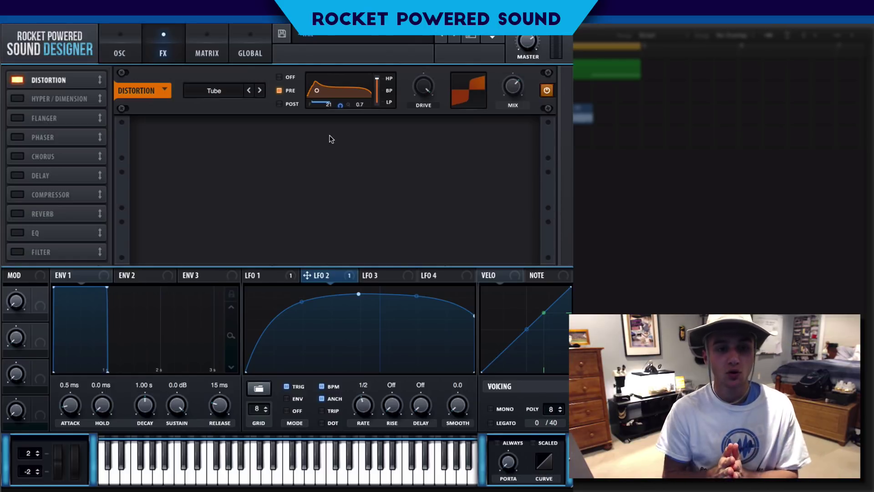
{"action": "left_click", "coordinate": [224, 93]}
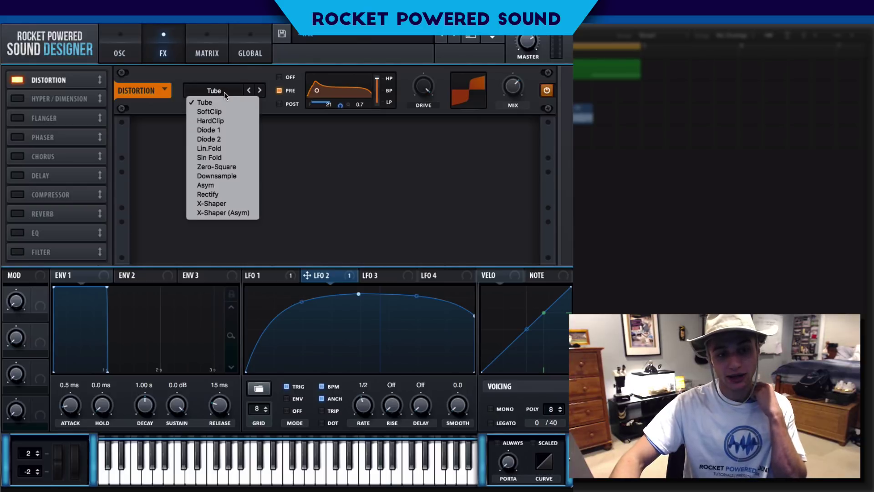
{"action": "left_click", "coordinate": [224, 93]}
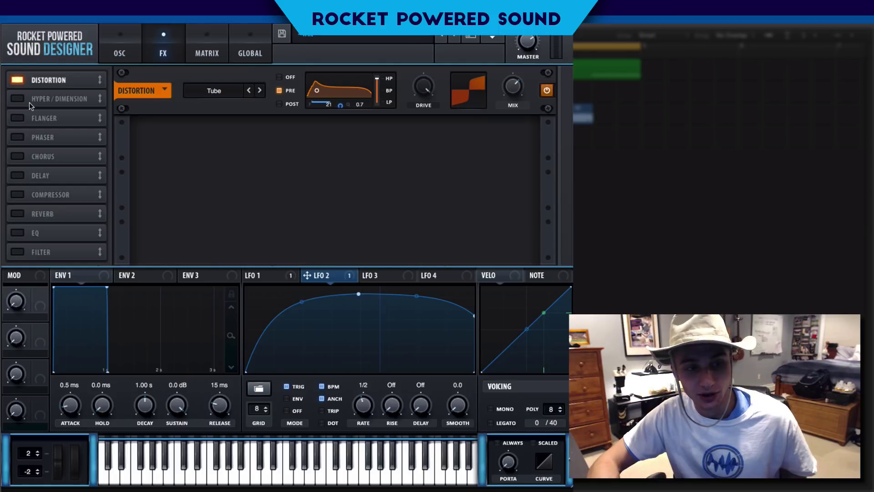
- Enable Chorus with 100% mix and its lowpass filter fully open at 20000 Hz
{"action": "left_click", "coordinate": [37, 155]}
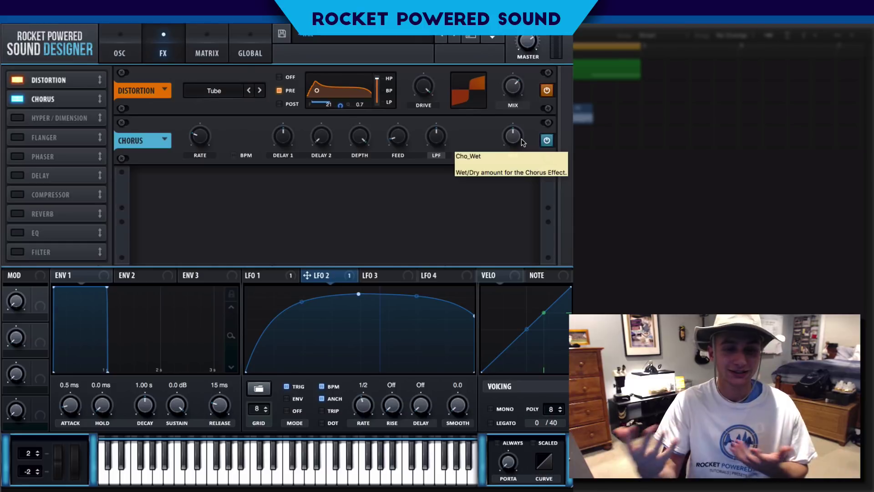
{"action": "left_click_drag", "start_coordinate": [521, 138], "coordinate": [538, 100]}
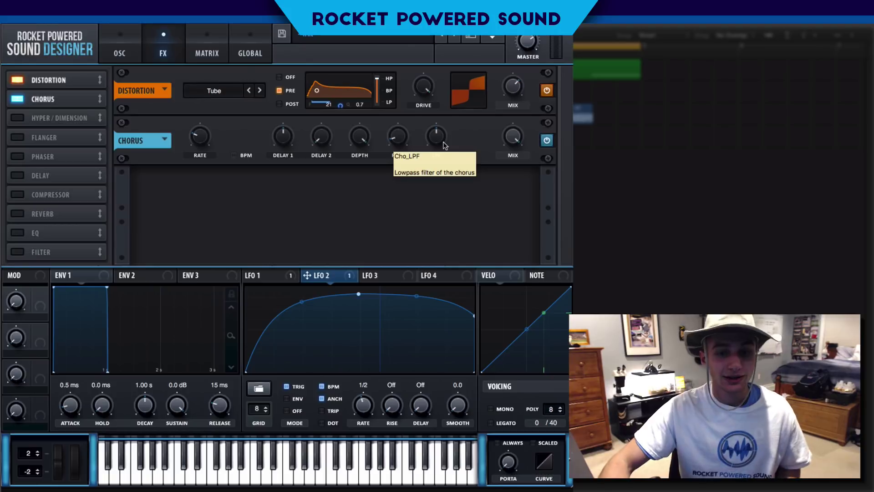
{"action": "left_click_drag", "start_coordinate": [441, 139], "coordinate": [463, 94]}
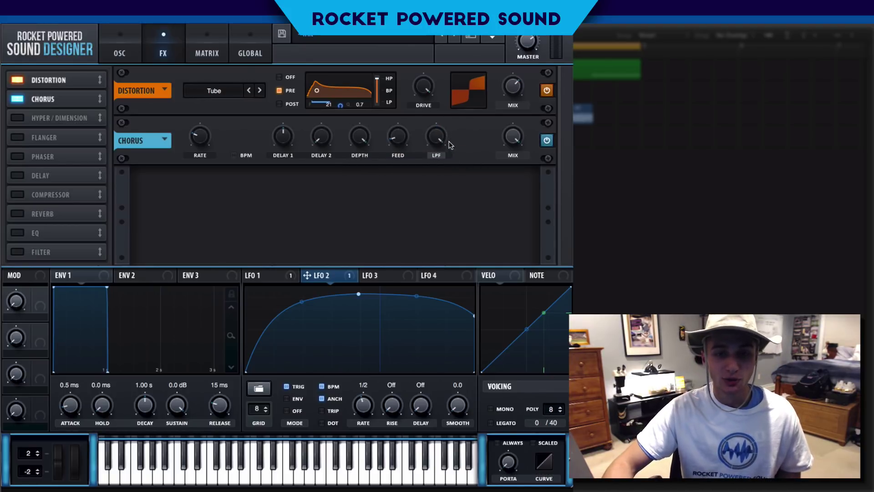
{"action": "mouse_move", "coordinate": [443, 140]}
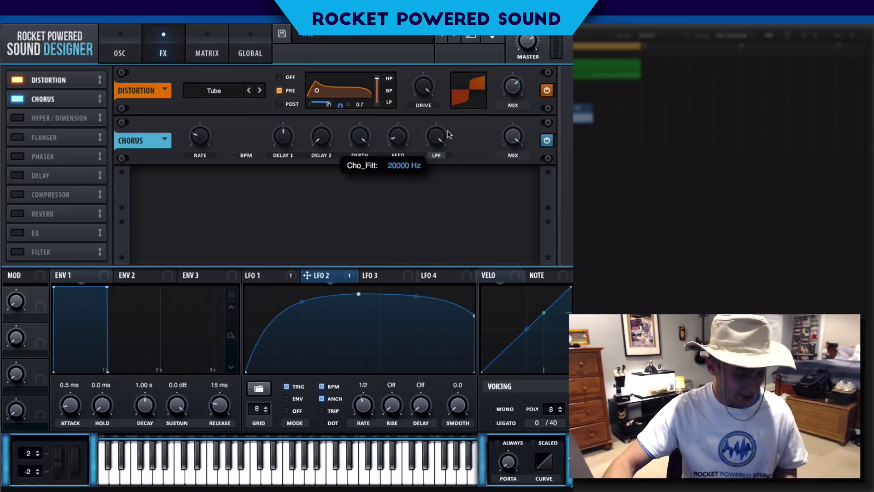
{"action": "left_click", "coordinate": [440, 156]}
{"action": "left_click_drag", "start_coordinate": [437, 136], "coordinate": [503, 93]}
{"action": "left_click", "coordinate": [438, 156]}
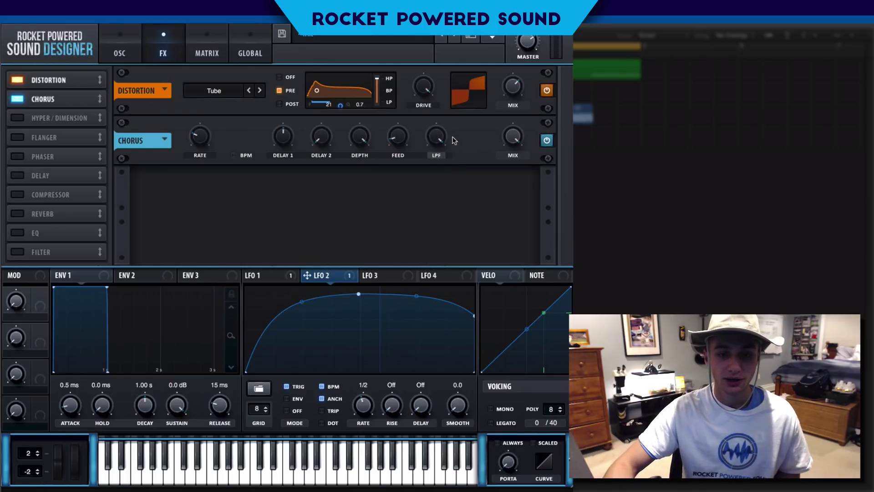
{"action": "mouse_move", "coordinate": [521, 138]}
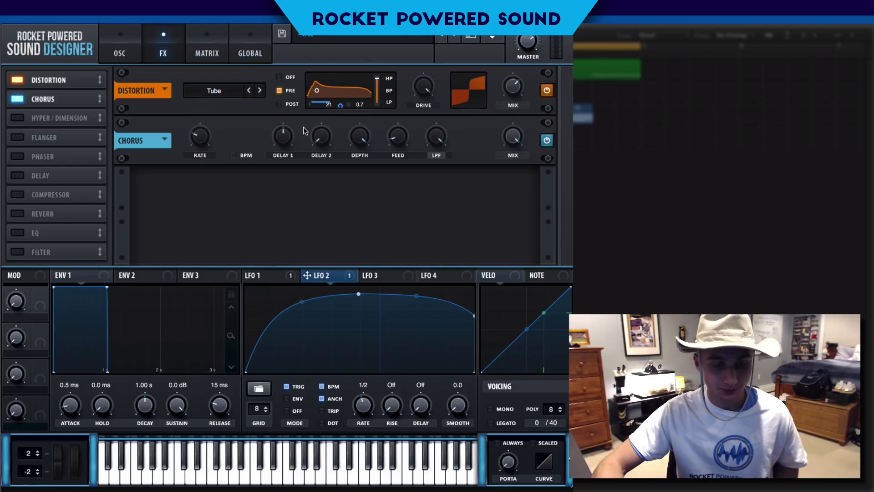
- Set chorus Delay 1 to 0.5 ms, longer Delay 2, 5.7 ms depth, 31% feedback, with LFO 2 on Delay 1
{"action": "left_click_drag", "start_coordinate": [275, 146], "coordinate": [268, 151]}
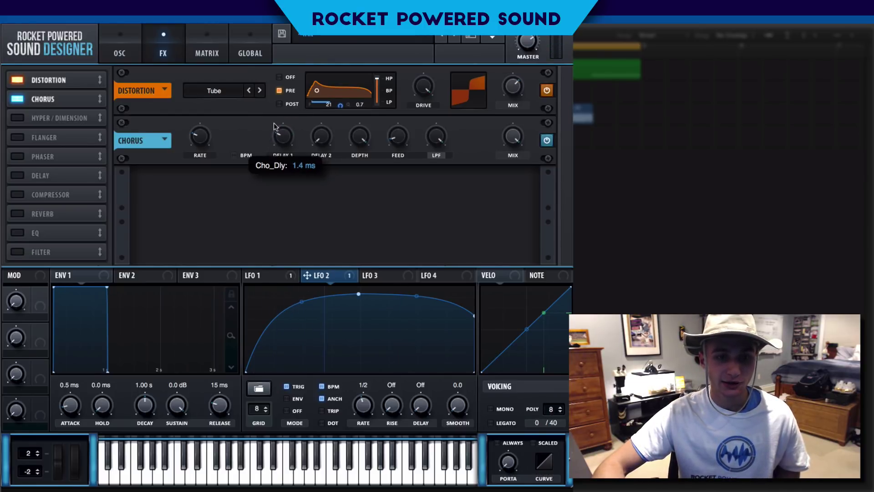
{"action": "left_click_drag", "start_coordinate": [329, 142], "coordinate": [328, 106]}
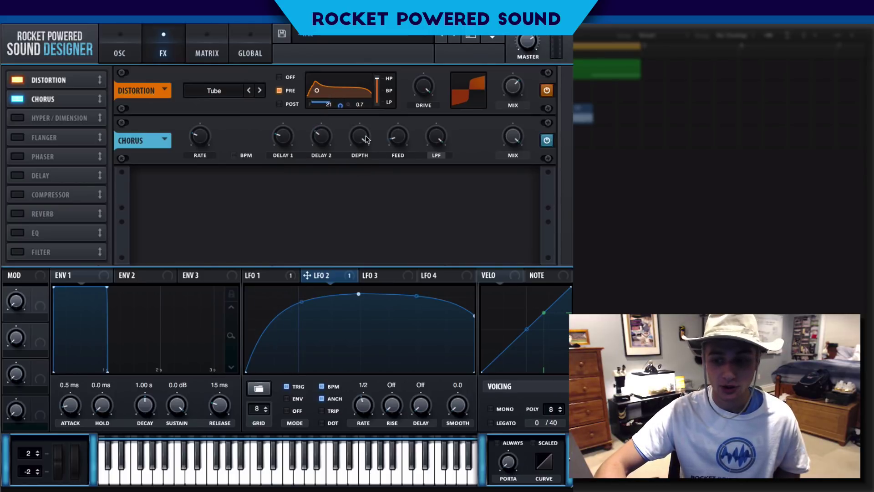
{"action": "left_click_drag", "start_coordinate": [367, 141], "coordinate": [341, 190]}
{"action": "left_click_drag", "start_coordinate": [398, 137], "coordinate": [407, 102]}
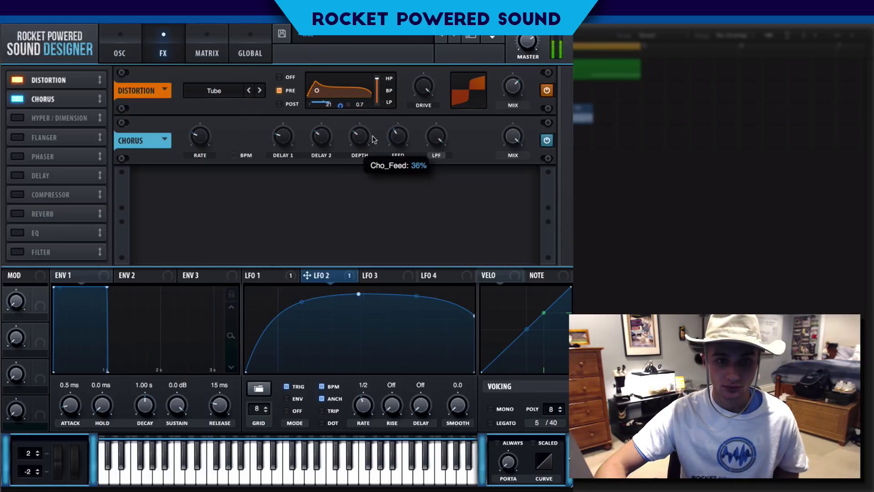
{"action": "mouse_move", "coordinate": [323, 137]}
{"action": "mouse_move", "coordinate": [273, 139]}
{"action": "left_mouse_down"}
{"action": "mouse_move", "coordinate": [274, 119]}
{"action": "mouse_move", "coordinate": [276, 132]}
{"action": "left_mouse_up"}
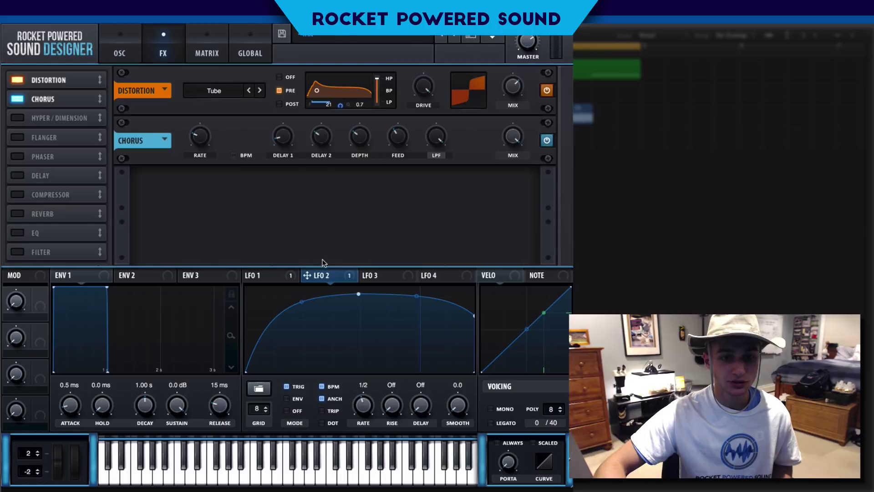
{"action": "left_click_drag", "start_coordinate": [323, 275], "coordinate": [269, 120]}
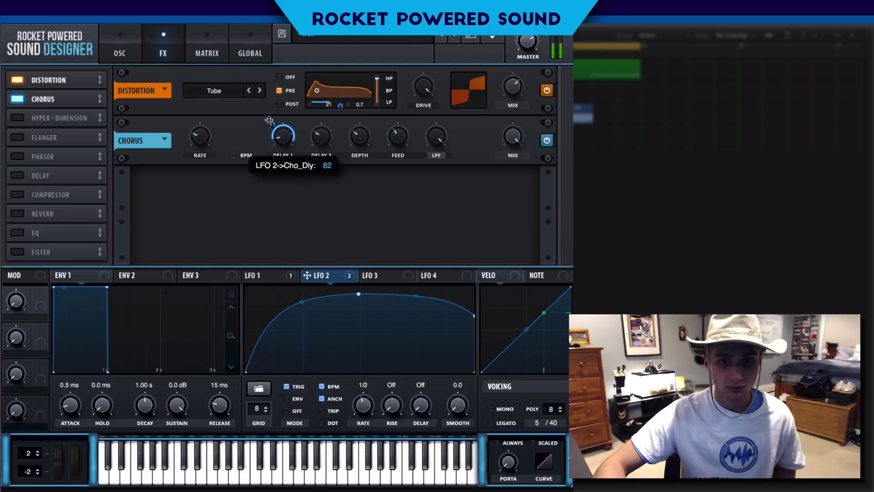
- Compare chorus on/off, clear LFO 2 modulation from feedback, and trim chorus mix to about 73%
{"action": "left_click", "coordinate": [21, 97]}
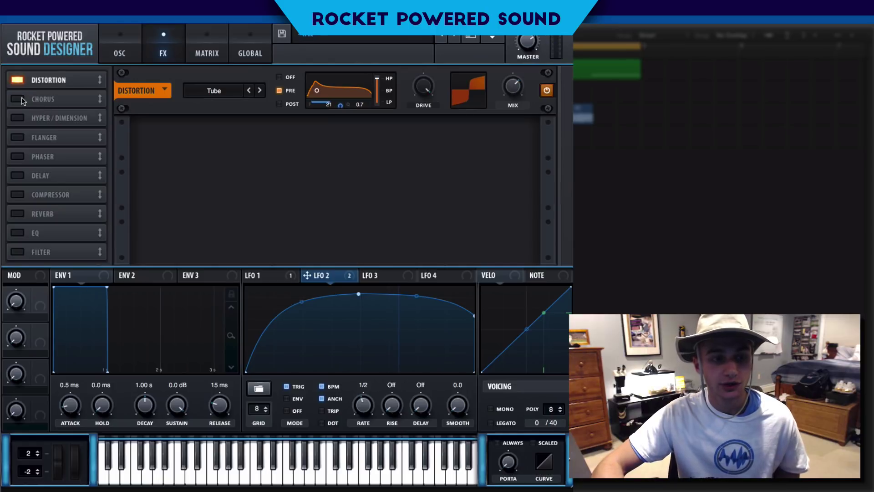
{"action": "left_click", "coordinate": [21, 97]}
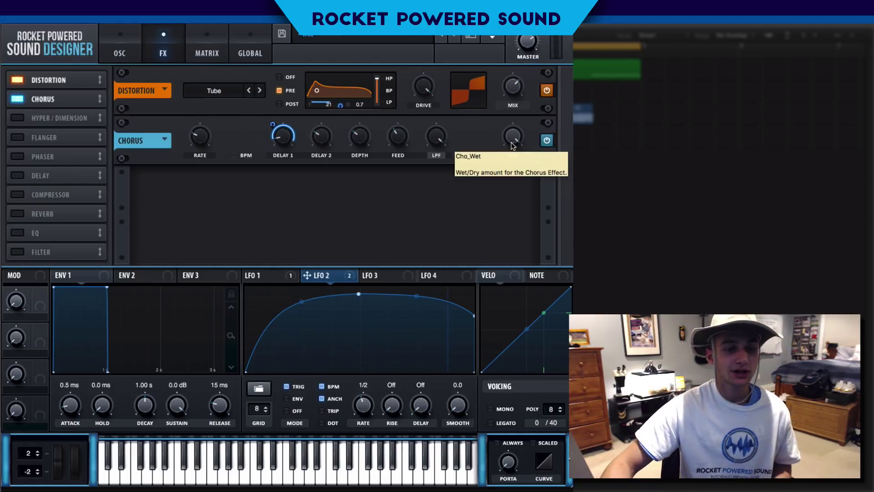
{"action": "left_click_drag", "start_coordinate": [513, 145], "coordinate": [506, 151]}
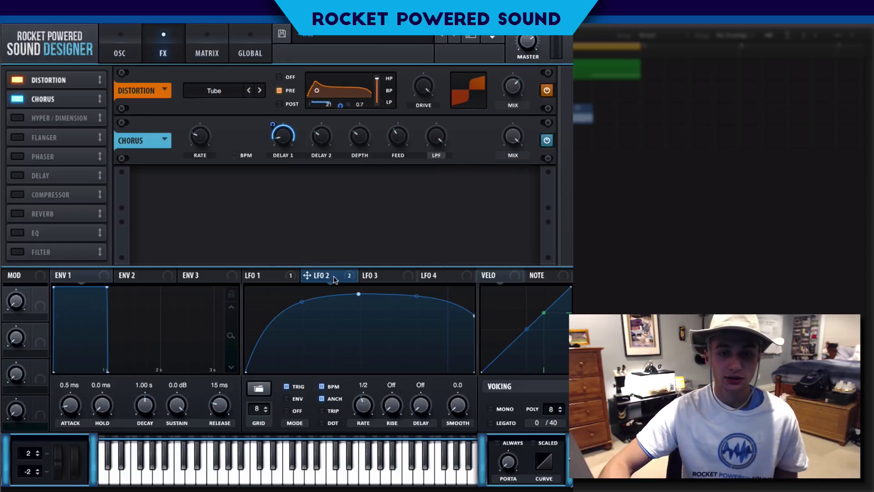
{"action": "left_click_drag", "start_coordinate": [338, 275], "coordinate": [392, 126]}
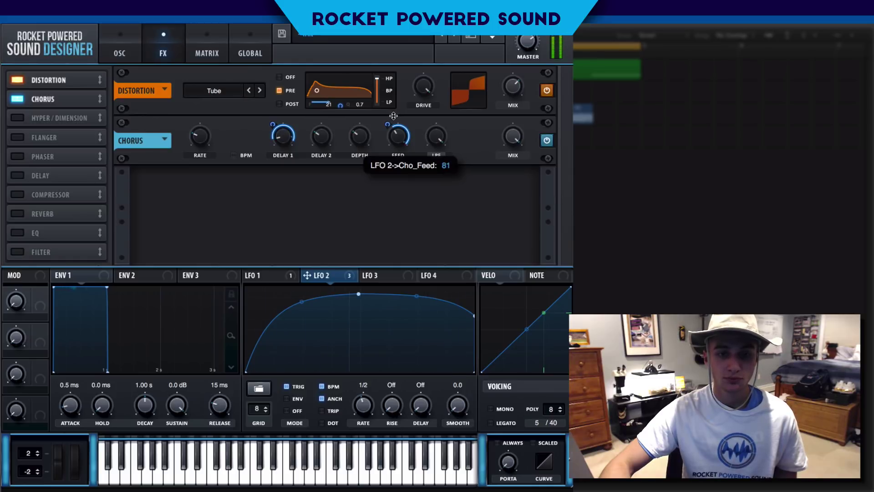
{"action": "right_click", "coordinate": [416, 125]}
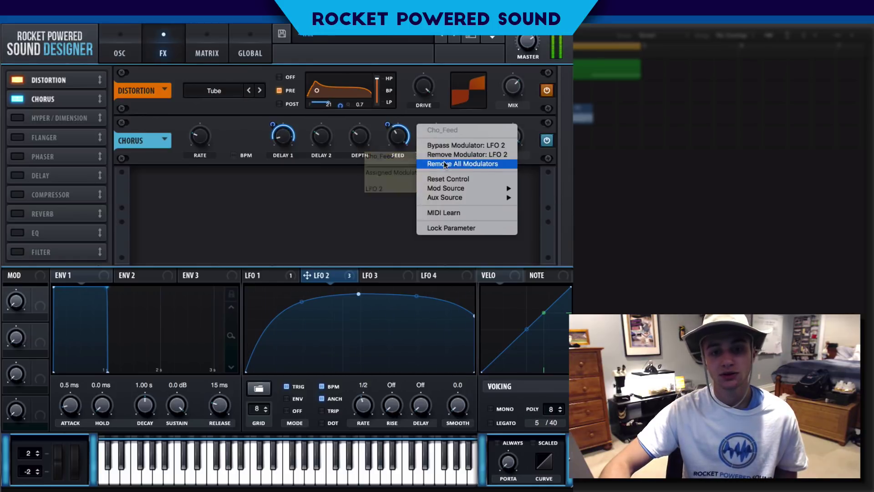
{"action": "left_click", "coordinate": [446, 155]}
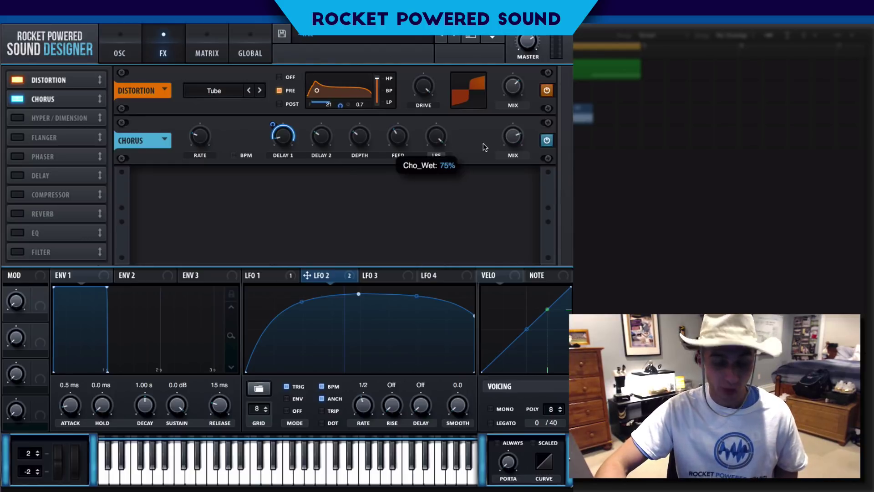
{"action": "left_click_drag", "start_coordinate": [485, 147], "coordinate": [483, 149]}
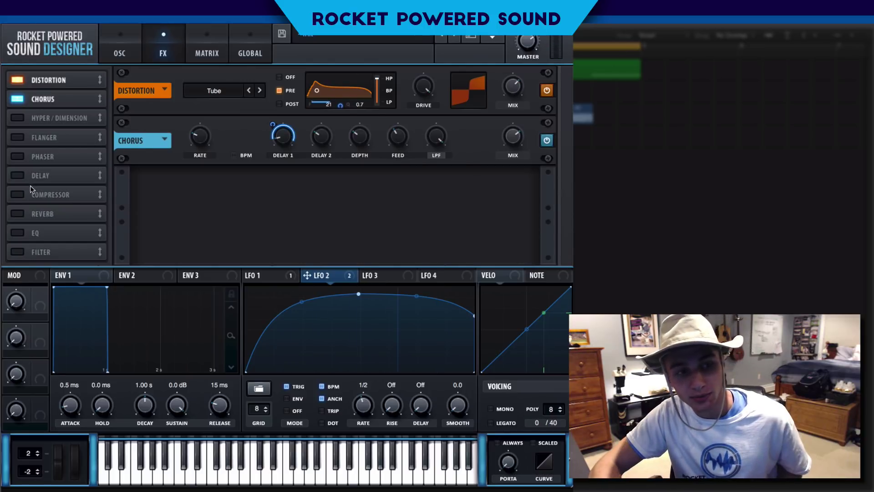
- Place the Compressor under the Chorus, switch it to multiband and raise gain to 12.2 dB
{"action": "left_click_drag", "start_coordinate": [41, 195], "coordinate": [50, 119]}
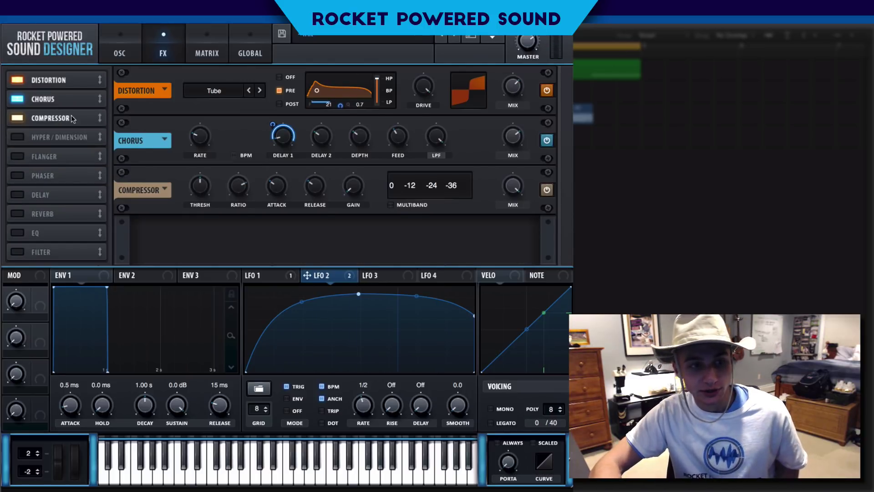
{"action": "left_click", "coordinate": [391, 205]}
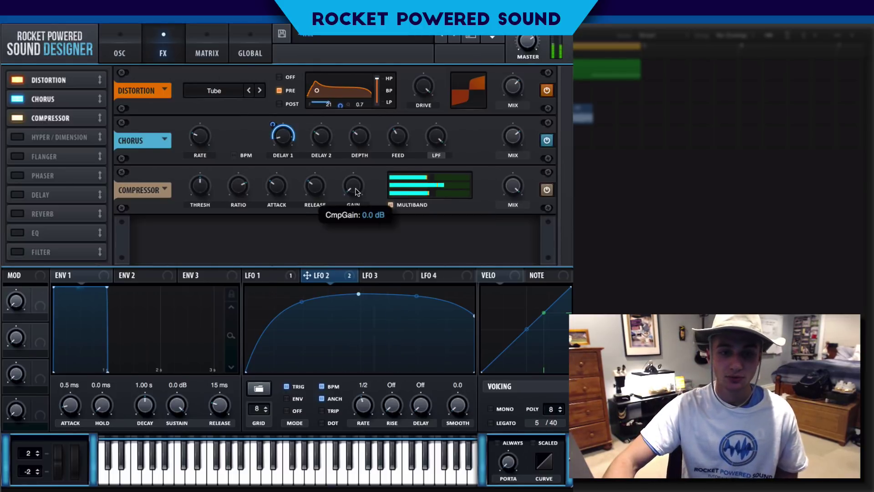
{"action": "left_click_drag", "start_coordinate": [356, 189], "coordinate": [361, 159]}
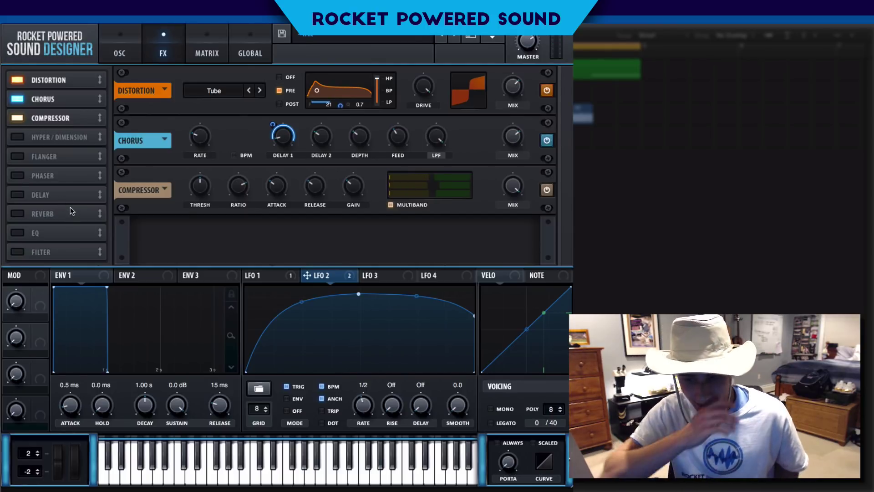
- Enable the Filter below the Compressor, set its type to Phs 48+, and LFO-modulate its cutoff
{"action": "left_click", "coordinate": [26, 250]}
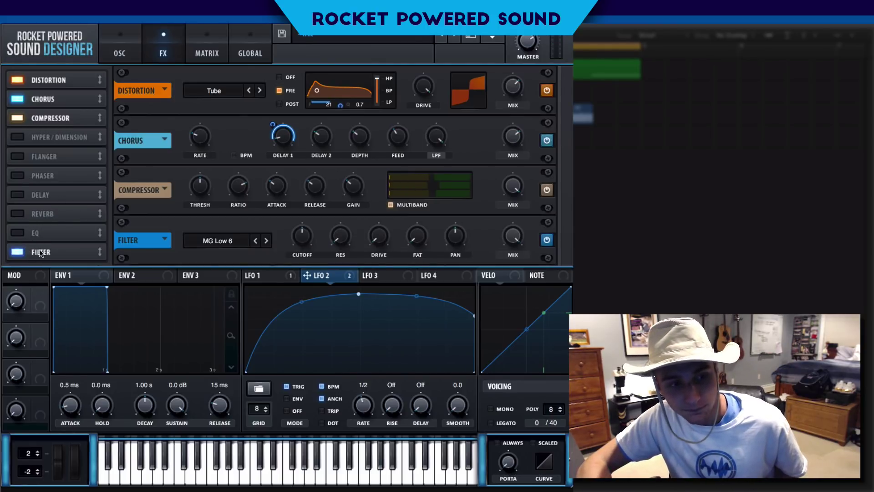
{"action": "left_click_drag", "start_coordinate": [42, 249], "coordinate": [58, 136]}
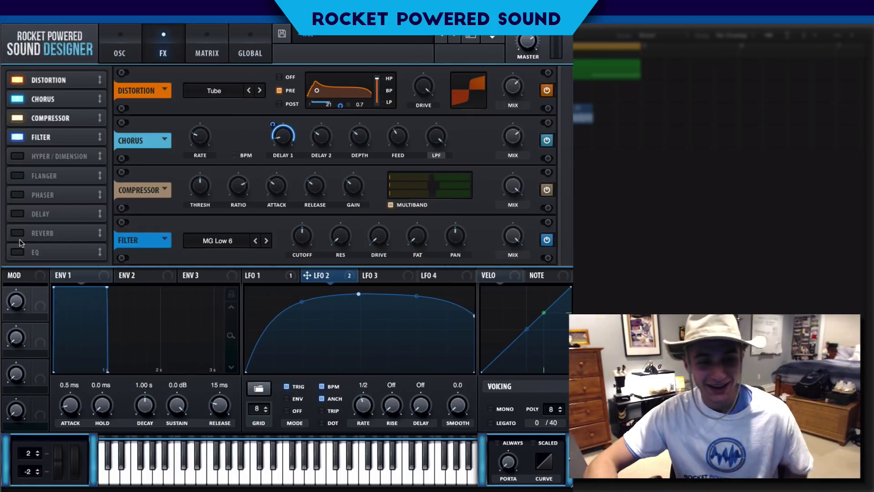
{"action": "left_click", "coordinate": [228, 240]}
{"action": "mouse_move", "coordinate": [239, 271]}
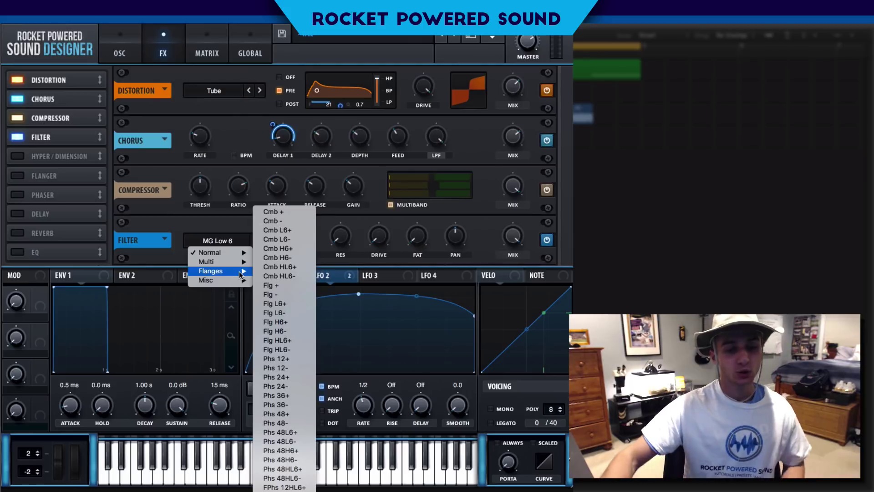
{"action": "left_click", "coordinate": [299, 413]}
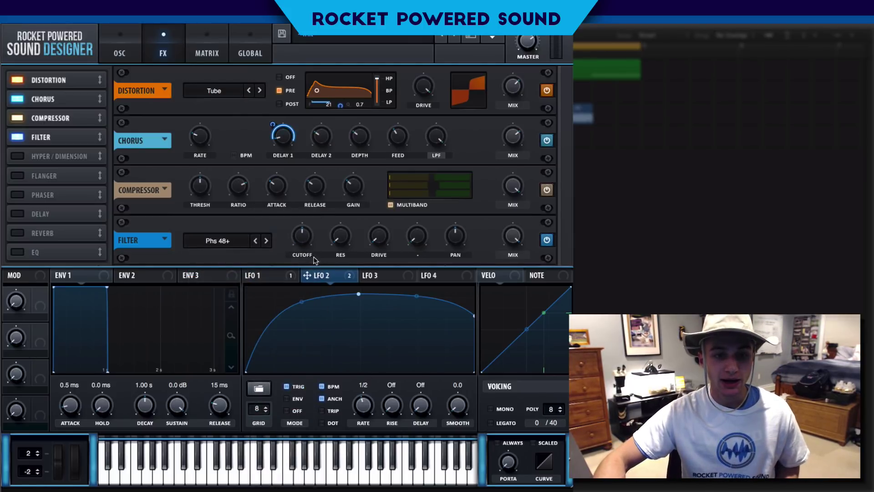
{"action": "mouse_move", "coordinate": [304, 238]}
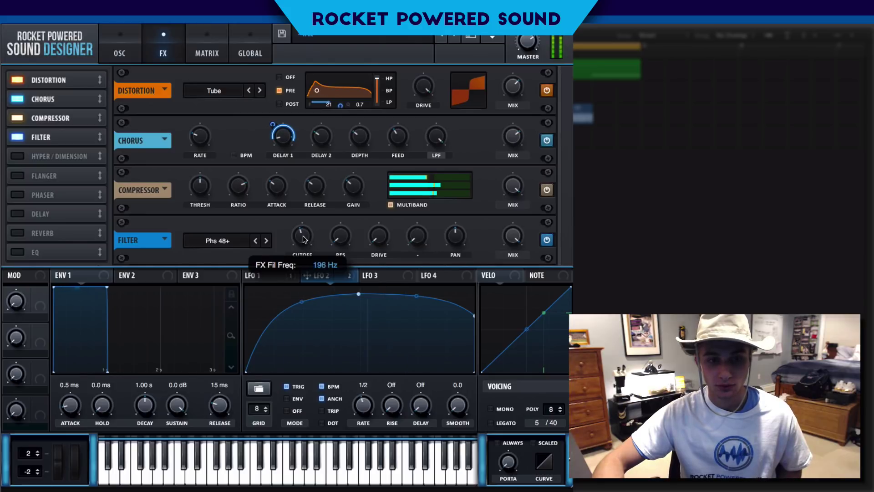
{"action": "left_click_drag", "start_coordinate": [251, 275], "coordinate": [278, 235]}
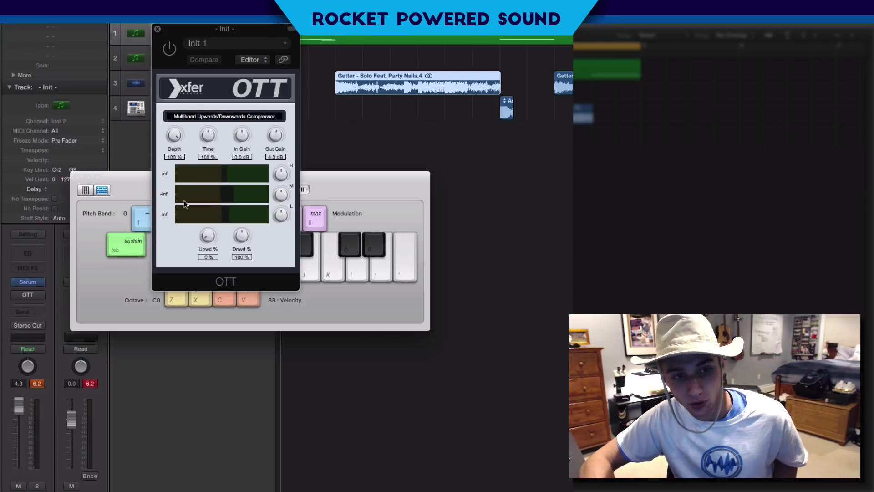
- Move the OTT window aside, bring up the Serum synth window, then close OTT
{"action": "left_click_drag", "start_coordinate": [168, 48], "coordinate": [61, 0]}
{"action": "left_click", "coordinate": [32, 282]}
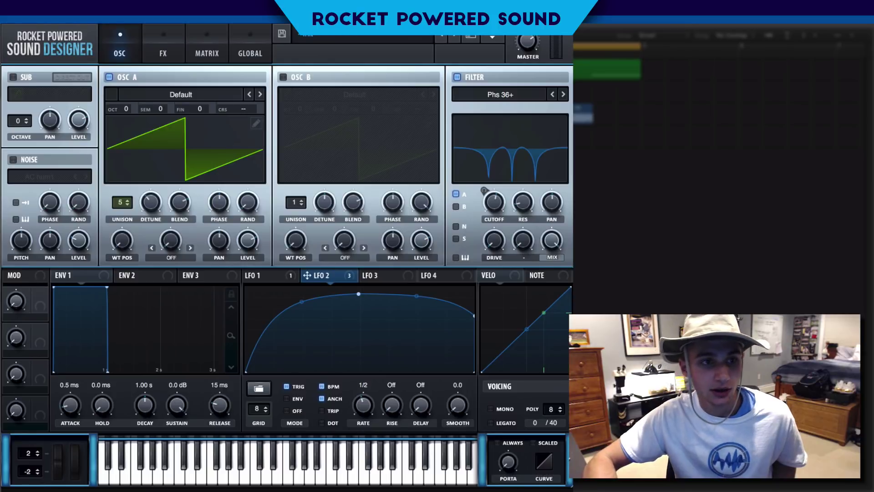
{"action": "left_click_drag", "start_coordinate": [84, 2], "coordinate": [96, 40]}
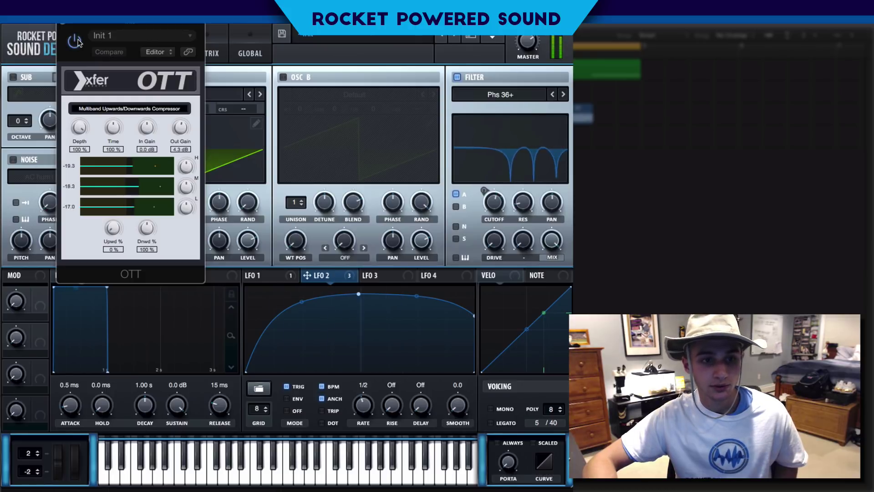
{"action": "key", "text": "super+w"}
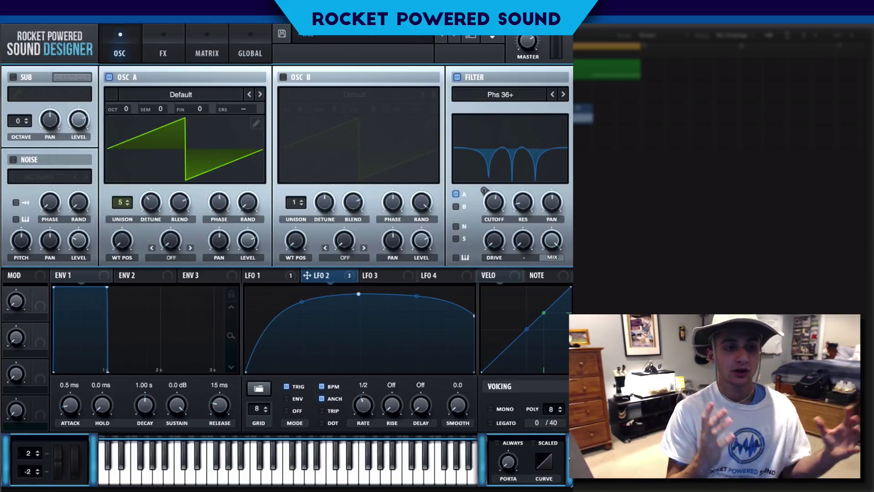
- Enable the EQ in the effects rack and move it ahead of the Reverb
{"action": "left_click", "coordinate": [179, 41]}
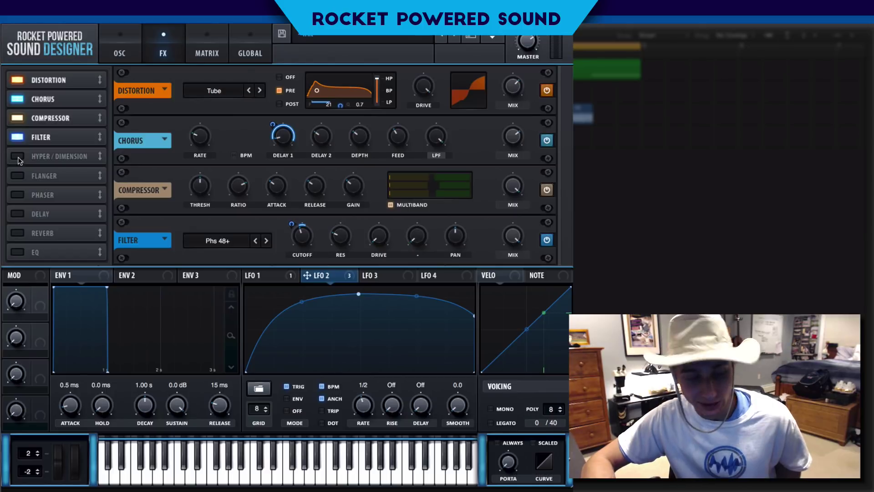
{"action": "left_click", "coordinate": [17, 252]}
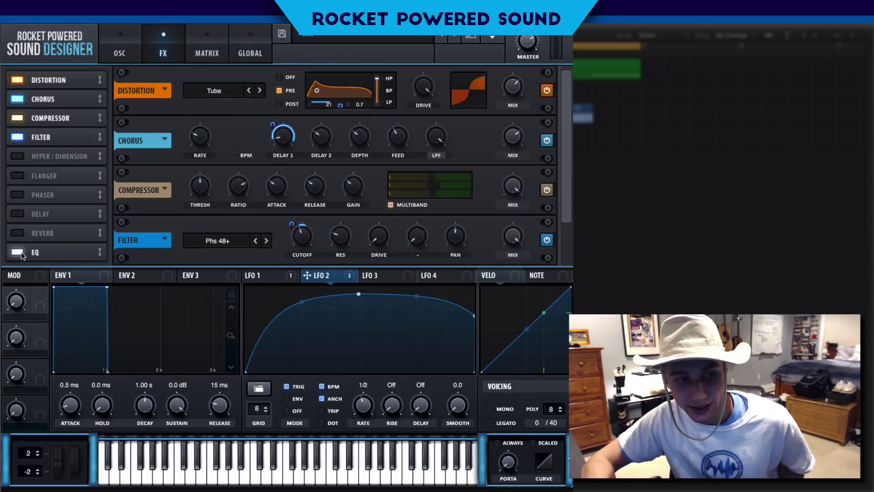
{"action": "left_click_drag", "start_coordinate": [57, 253], "coordinate": [53, 163]}
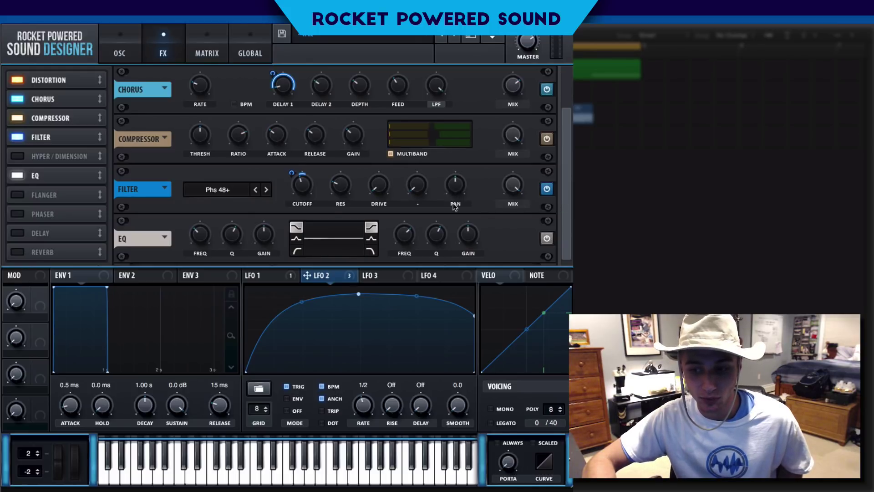
- Make the left EQ band a -24 dB peak notch near 1926 Hz, modulated by LFO 2
{"action": "left_click_drag", "start_coordinate": [268, 238], "coordinate": [264, 259]}
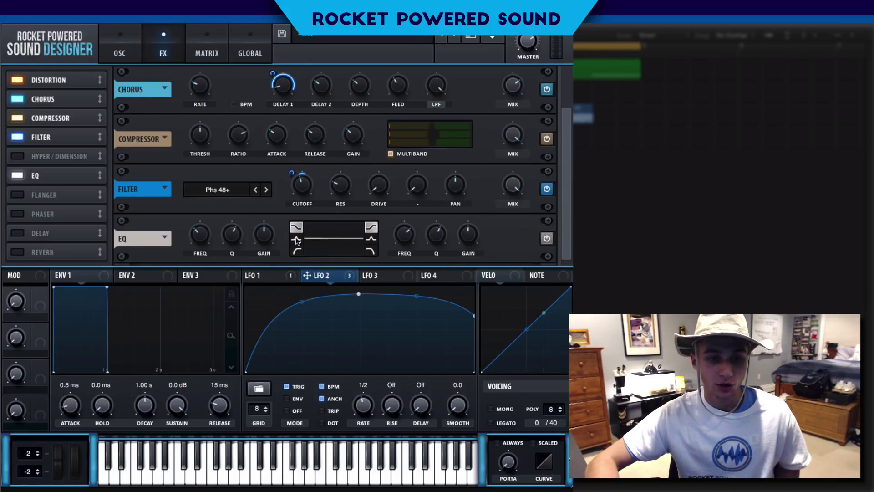
{"action": "left_click", "coordinate": [297, 239]}
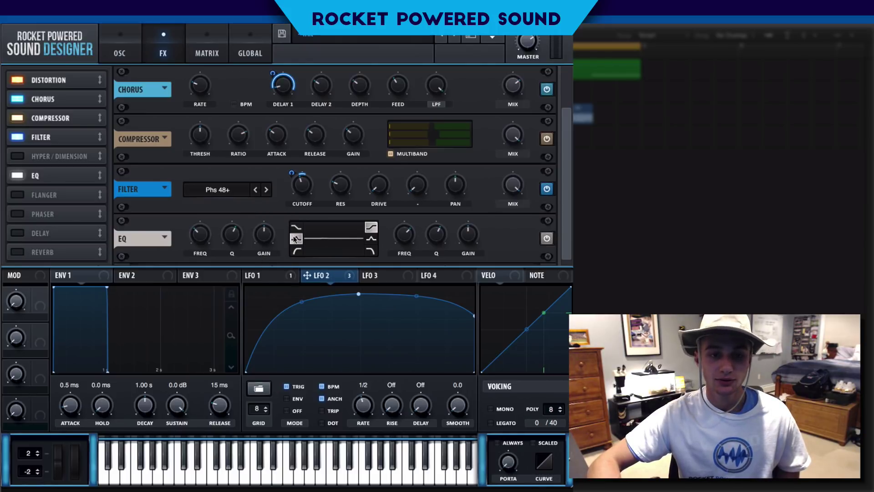
{"action": "left_click_drag", "start_coordinate": [261, 228], "coordinate": [240, 294]}
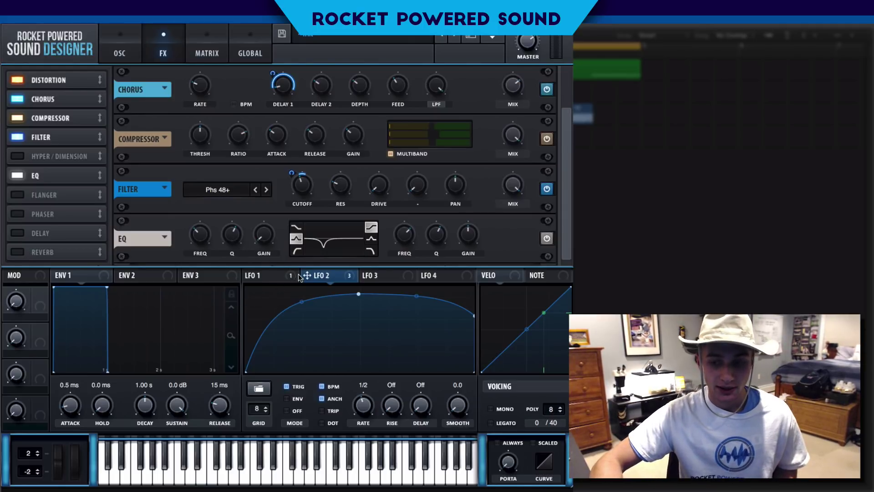
{"action": "left_click_drag", "start_coordinate": [209, 244], "coordinate": [210, 194]}
{"action": "left_click_drag", "start_coordinate": [307, 275], "coordinate": [200, 234]}
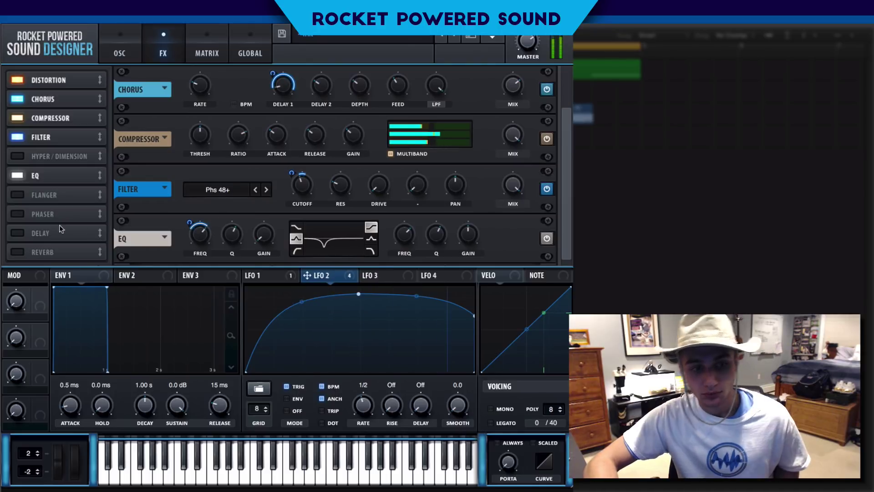
{"action": "scroll", "coordinate": [21, 174], "scroll_direction": "up", "scroll_amount": 2}
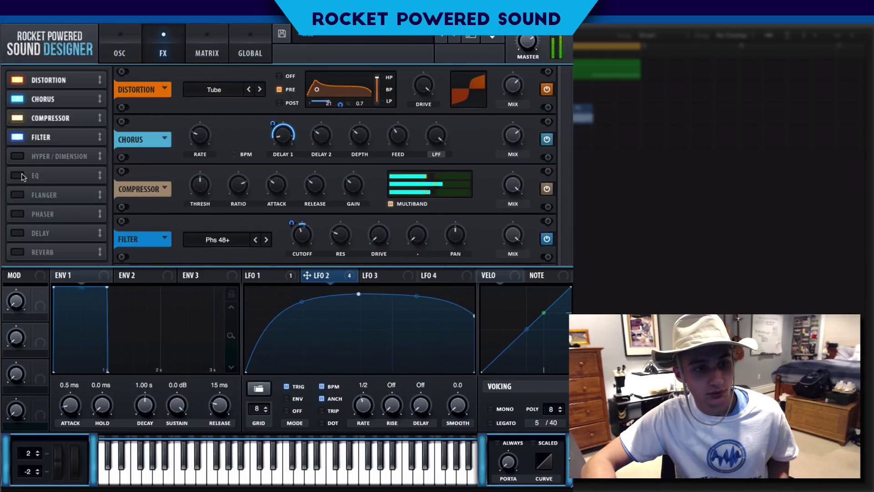
{"action": "scroll", "coordinate": [21, 173], "scroll_direction": "down", "scroll_amount": 2}
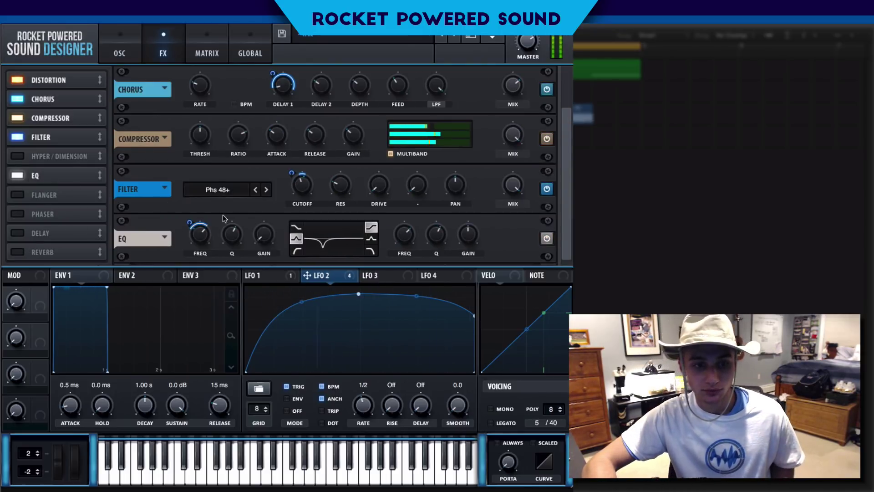
- Turn on Hyper/Dimension after the EQ with 7 unison voices and Dimension size at 7%
{"action": "mouse_move", "coordinate": [211, 241]}
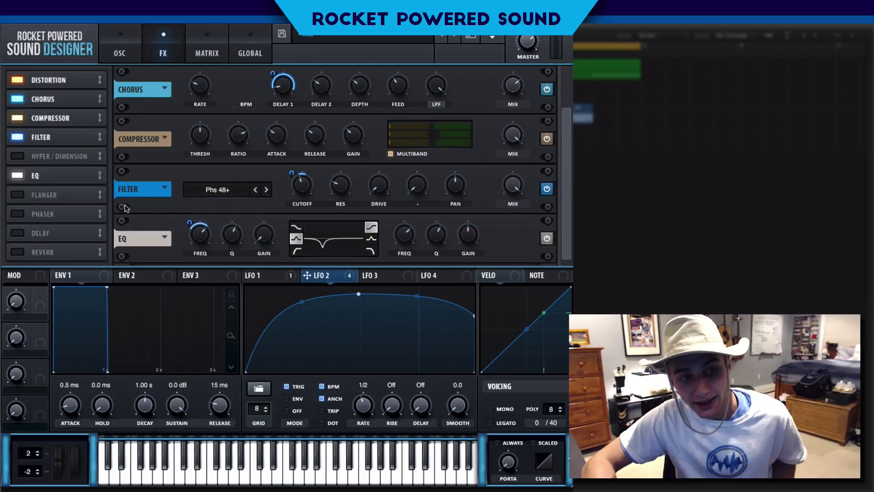
{"action": "left_click", "coordinate": [23, 158]}
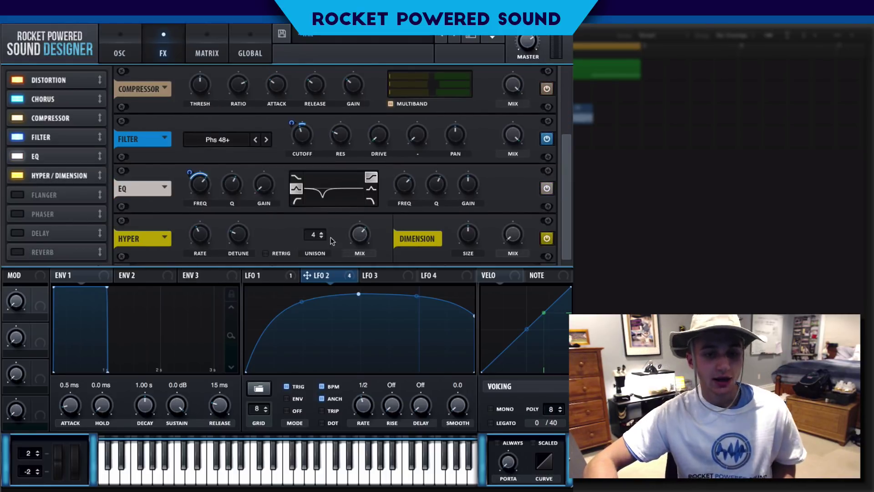
{"action": "mouse_move", "coordinate": [319, 238]}
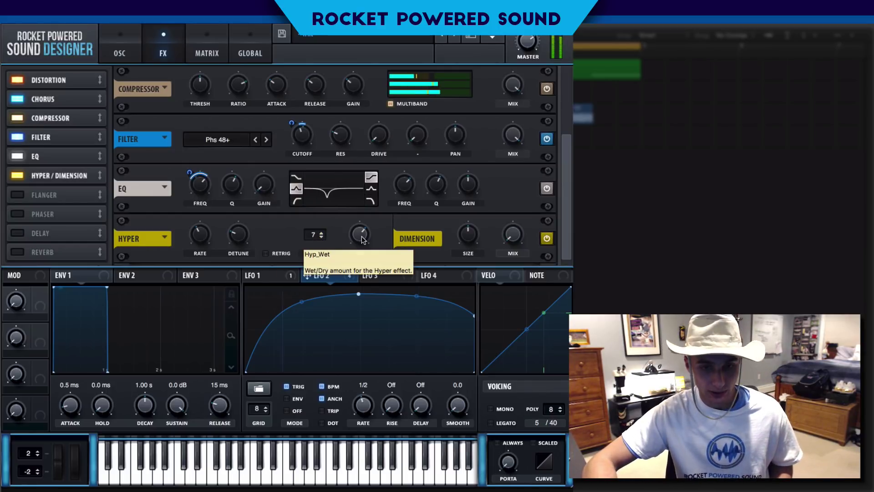
{"action": "mouse_move", "coordinate": [260, 215]}
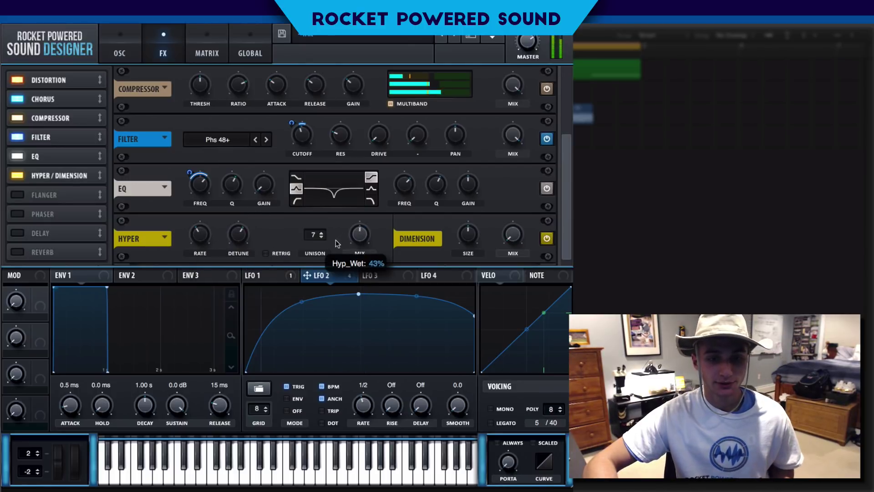
{"action": "left_click_drag", "start_coordinate": [468, 235], "coordinate": [448, 280]}
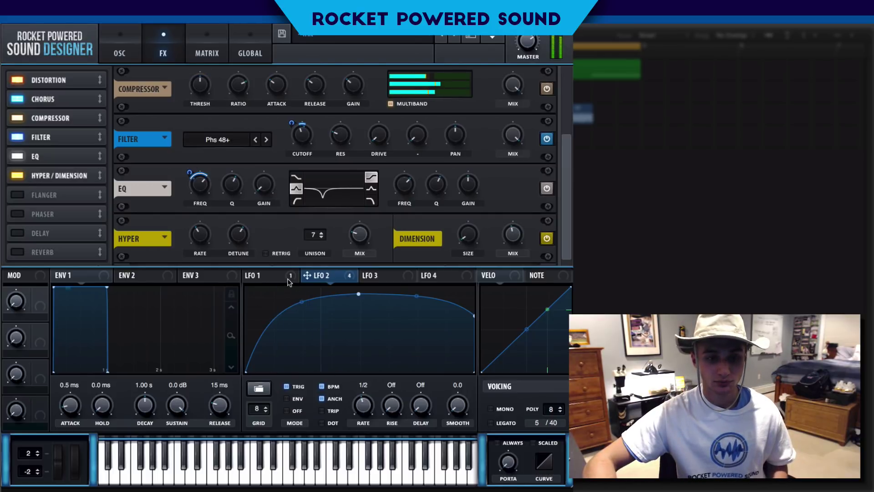
- Route LFO 3 to Osc A coarse pitch as a concave falling ramp in envelope mode
{"action": "left_click", "coordinate": [257, 275]}
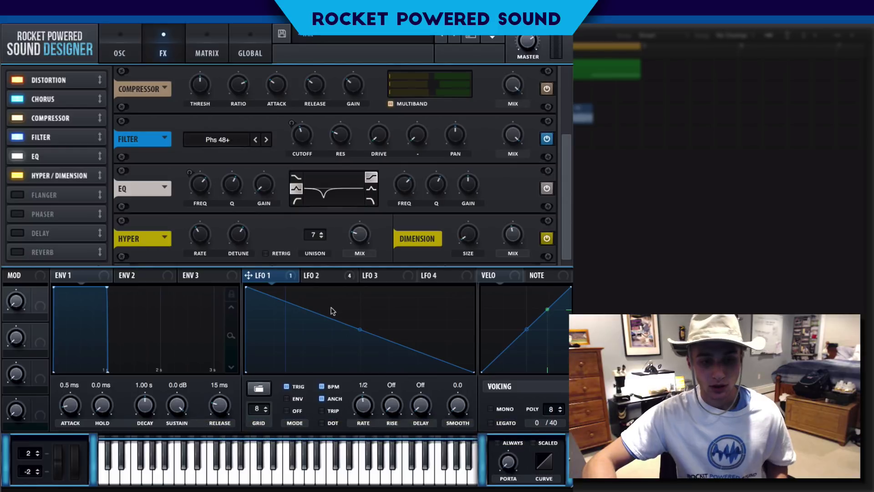
{"action": "left_click", "coordinate": [384, 275]}
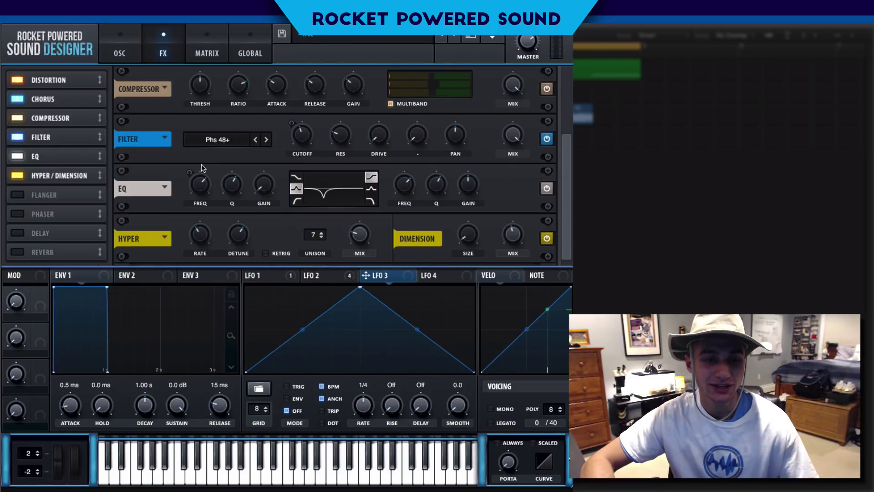
{"action": "left_click", "coordinate": [118, 46]}
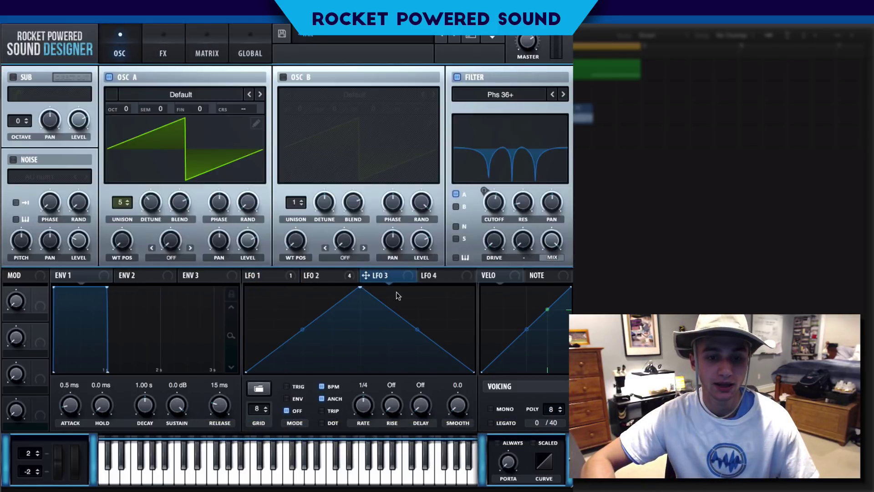
{"action": "left_click_drag", "start_coordinate": [380, 279], "coordinate": [245, 109]}
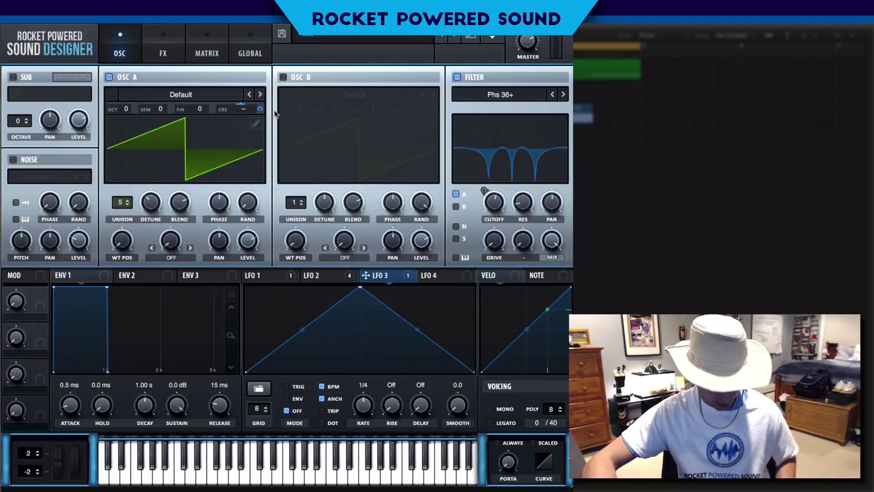
{"action": "left_click_drag", "start_coordinate": [360, 287], "coordinate": [247, 288]}
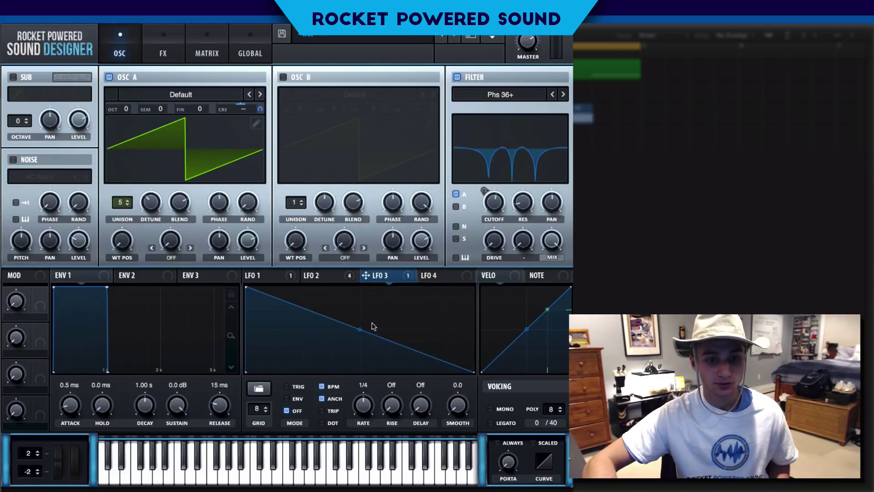
{"action": "left_click_drag", "start_coordinate": [360, 329], "coordinate": [359, 336]}
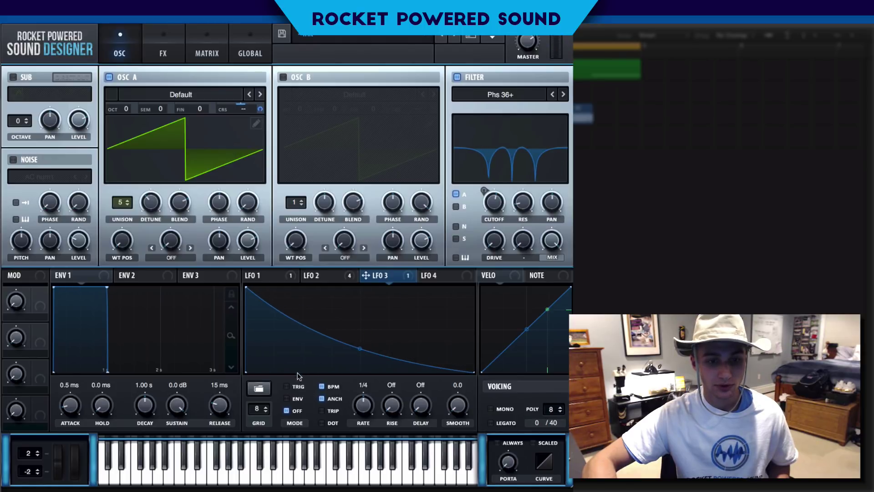
{"action": "left_click", "coordinate": [297, 399]}
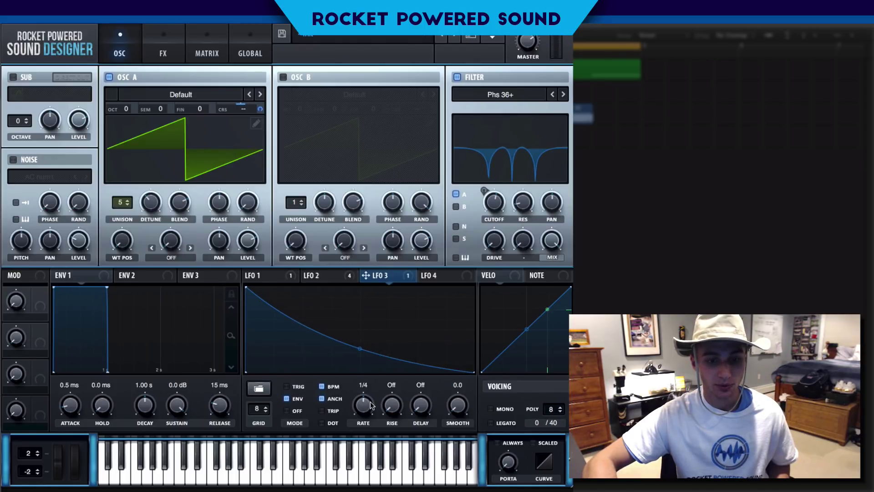
- In the modulation matrix, make the LFO 3 pitch route one-way with amount -21
{"action": "left_click", "coordinate": [207, 51]}
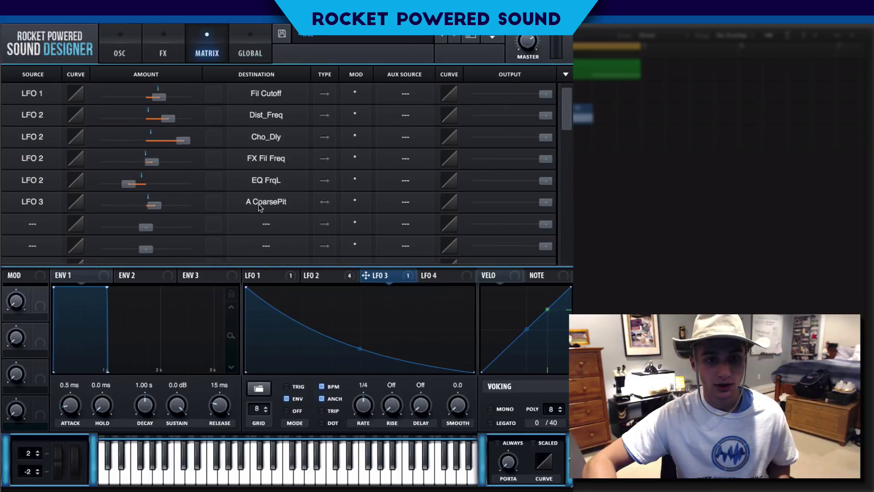
{"action": "left_click", "coordinate": [323, 202]}
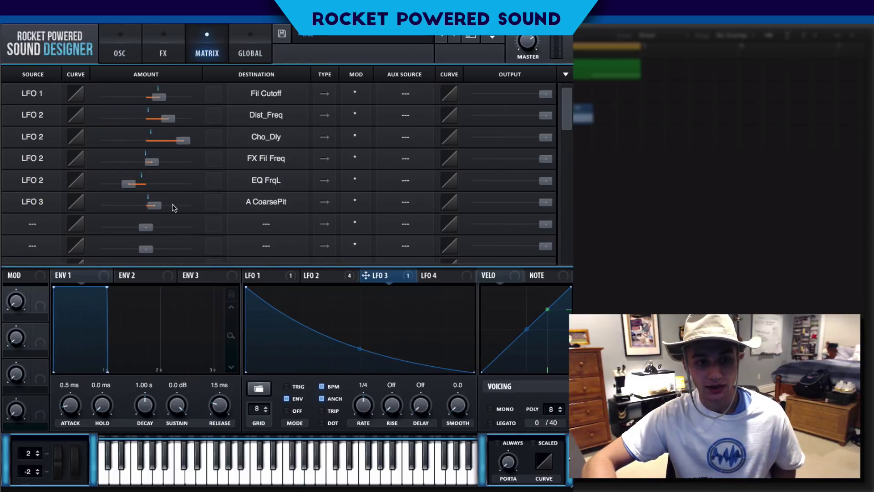
{"action": "mouse_move", "coordinate": [170, 208]}
{"action": "left_click_drag", "start_coordinate": [170, 209], "coordinate": [158, 212]}
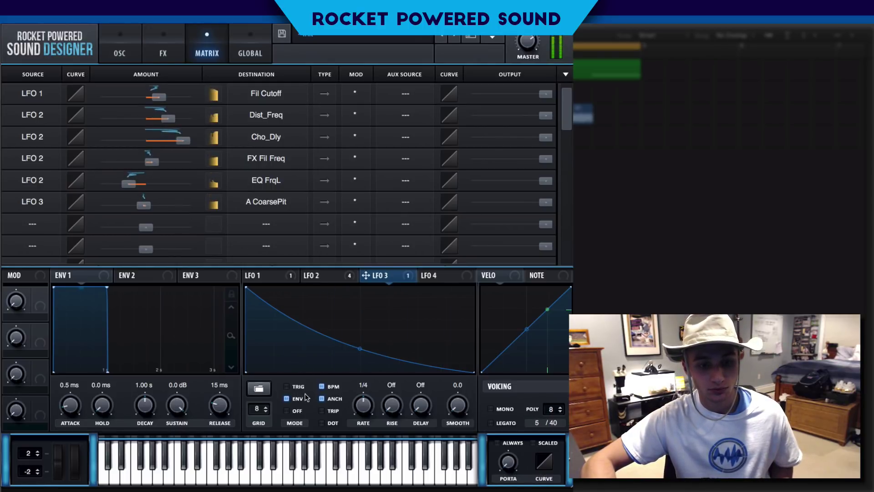
- Switch LFO 2 to envelope mode, then bring up LFO 1's settings
{"action": "left_click", "coordinate": [324, 274]}
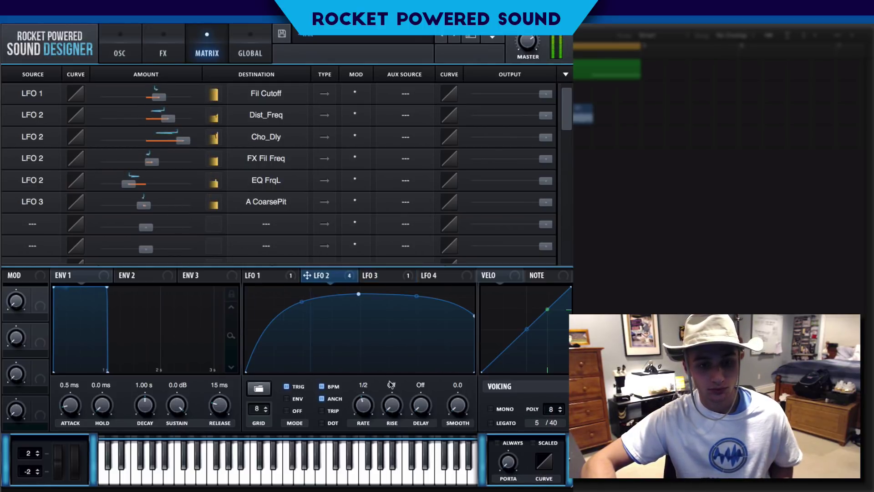
{"action": "left_click", "coordinate": [298, 399]}
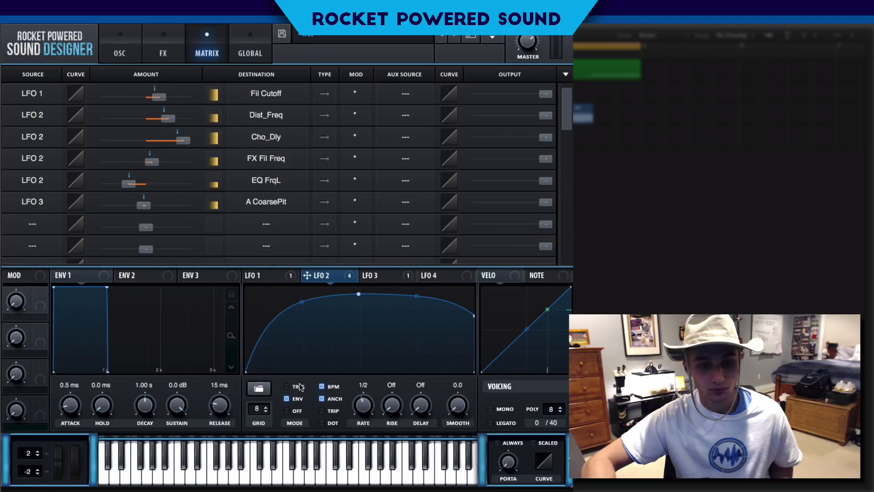
{"action": "left_click", "coordinate": [279, 282]}
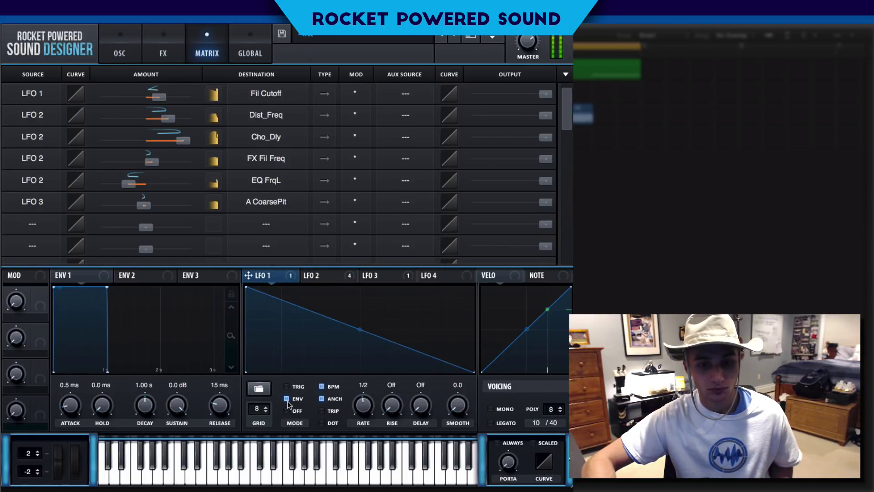